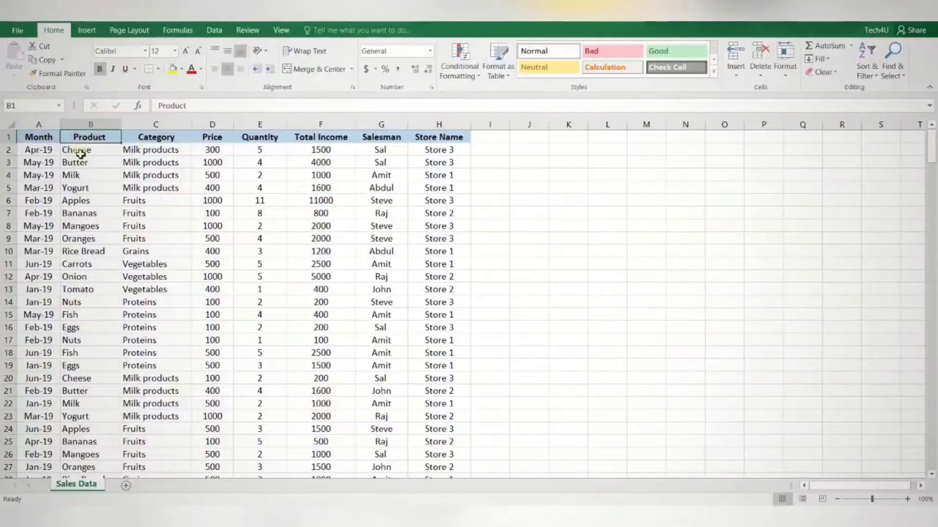
Create a PivotTable from the Sales Data range on a new worksheet.
click(178, 141)
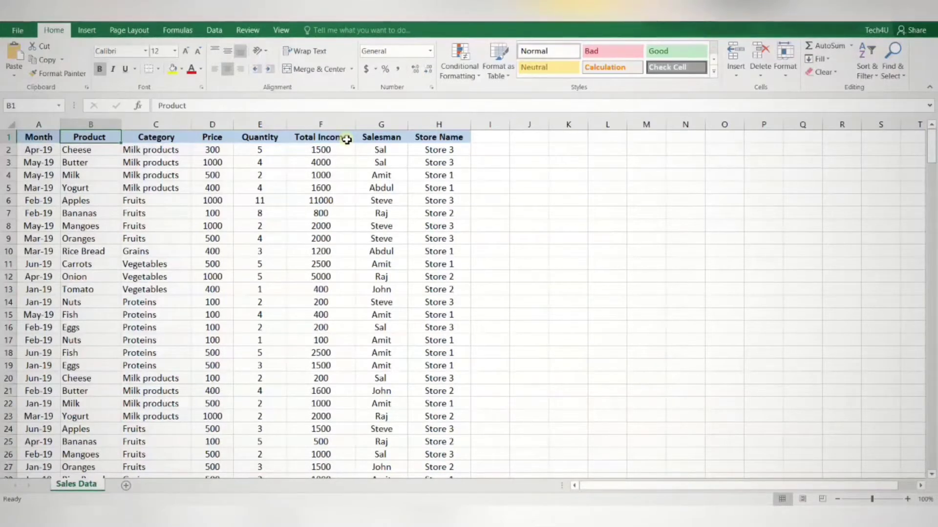
click(88, 31)
click(20, 57)
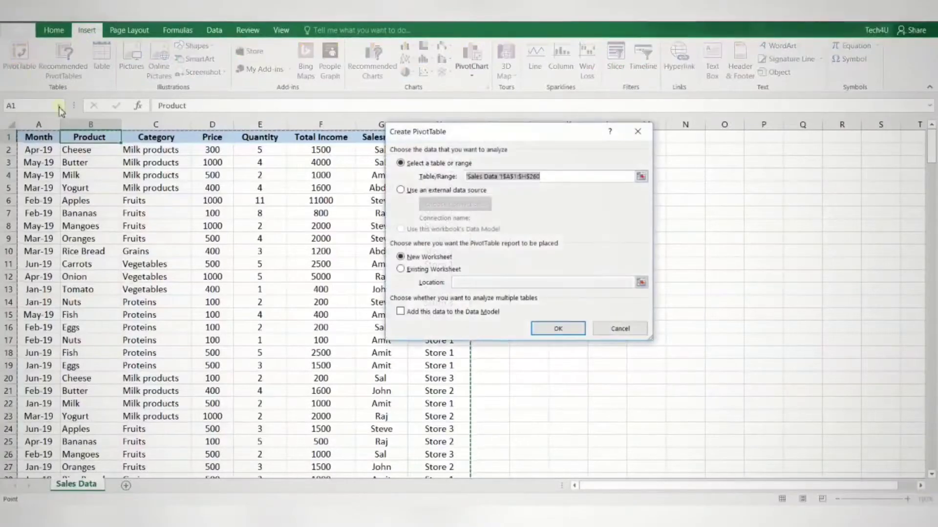
click(557, 329)
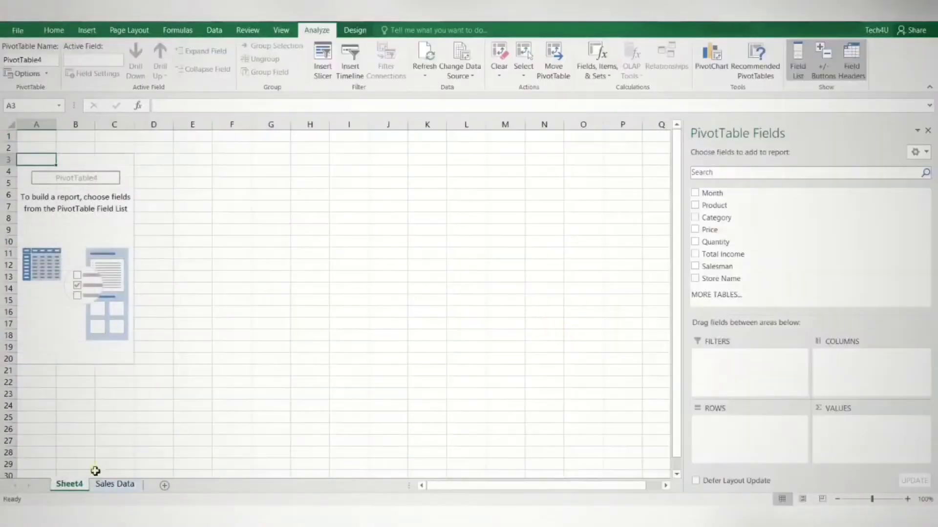
Rename the new PivotTable worksheet as Product Sales.
double_click(71, 484)
text(Pro)
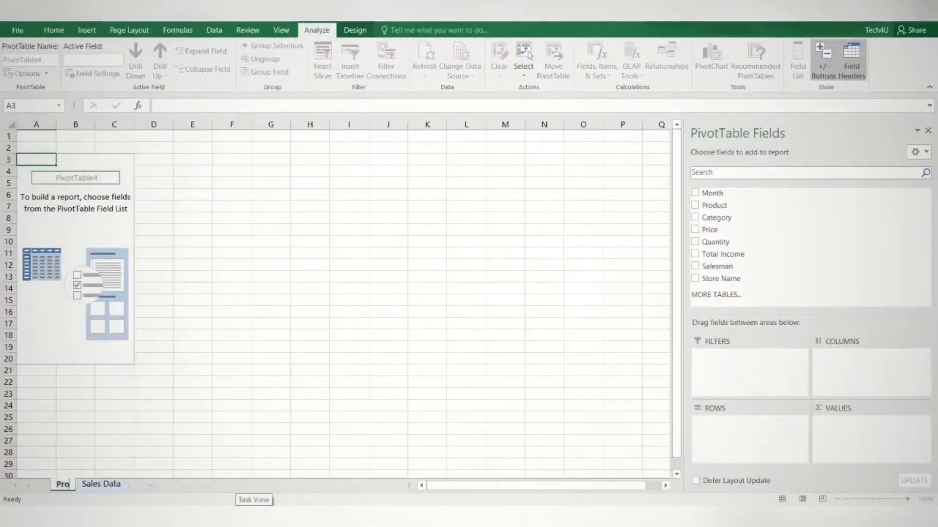
text(duct Sales)
key(Return)
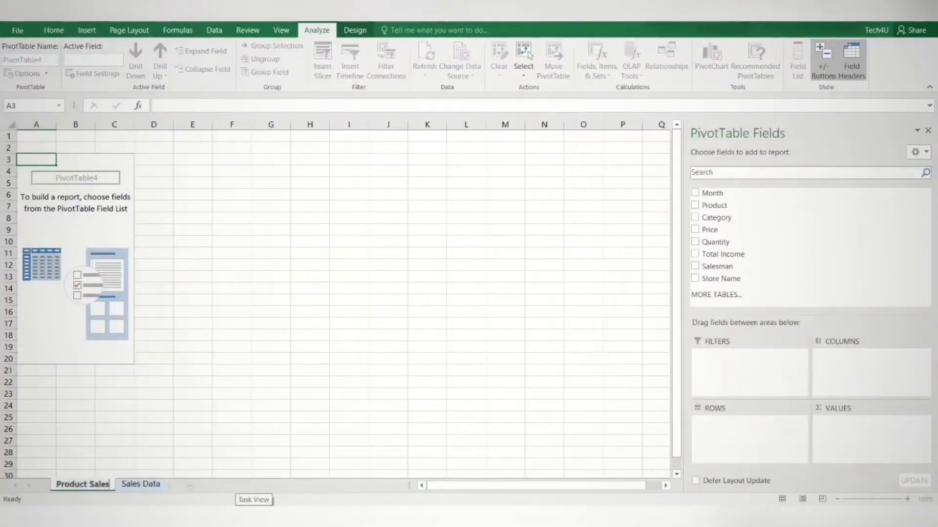
Summarize Total Income by Product in the PivotTable rows and sort the sums from smallest to largest.
drag(733, 207, 749, 429)
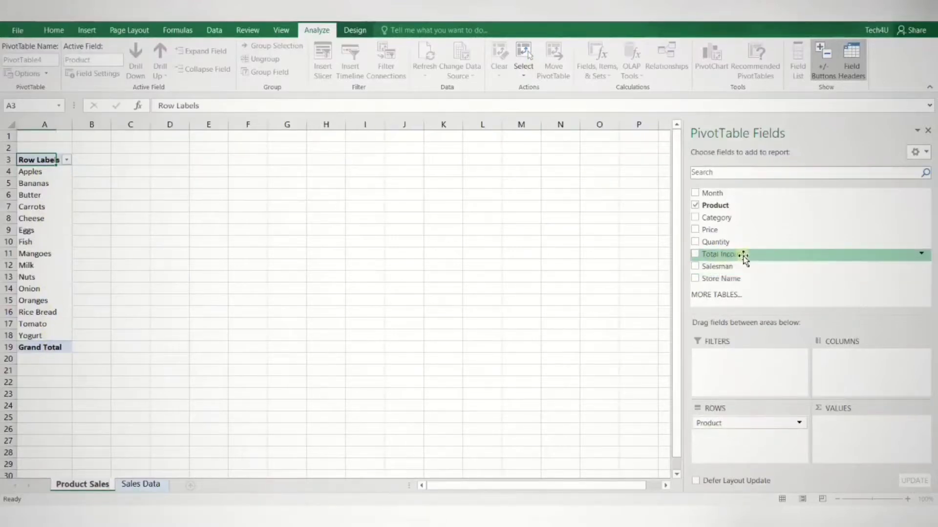
drag(742, 255, 867, 442)
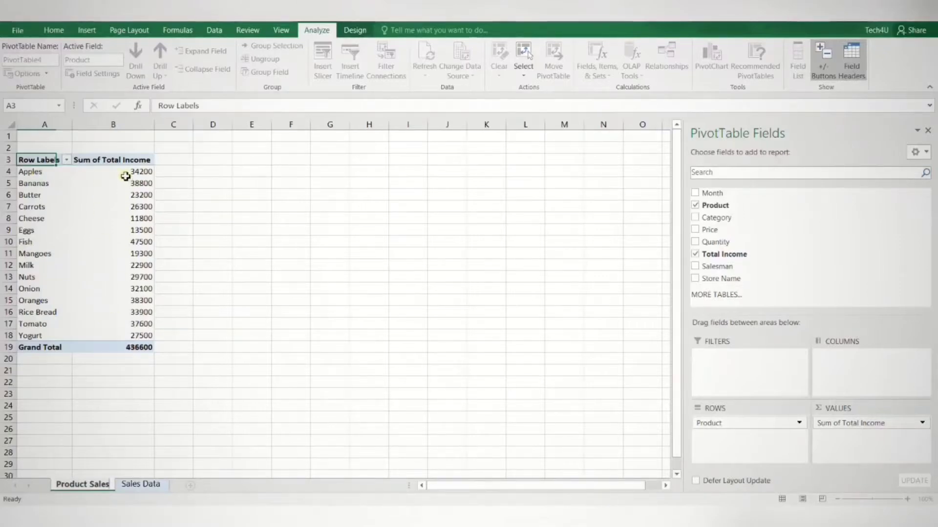
right_click(125, 176)
mouse_move(161, 248)
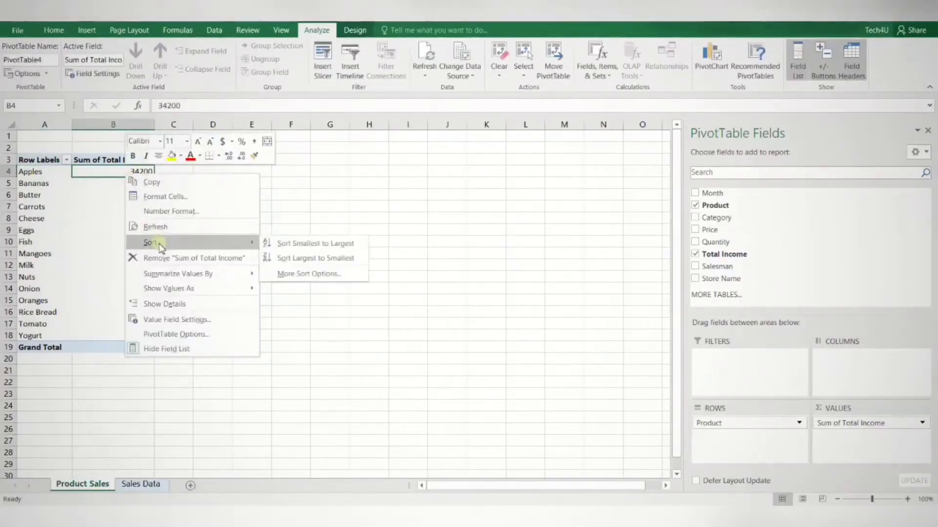
click(301, 242)
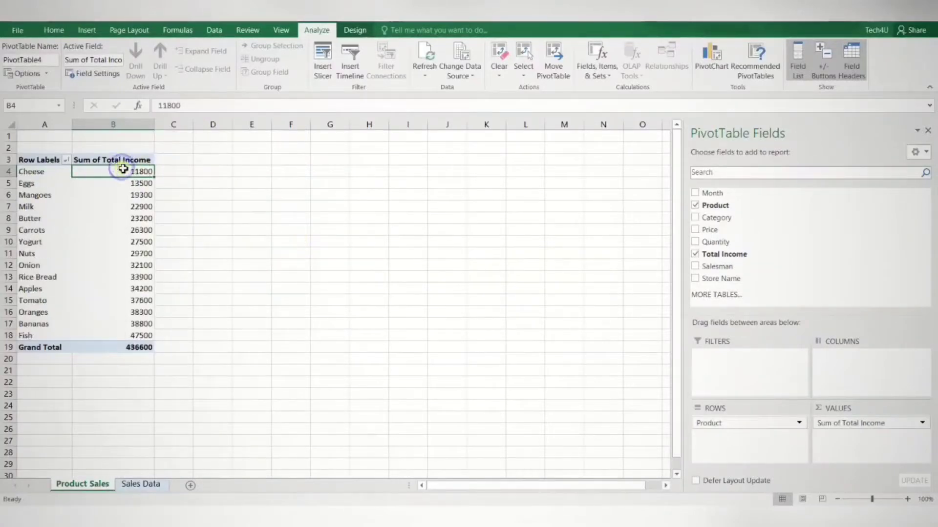
right_click(124, 174)
mouse_move(163, 245)
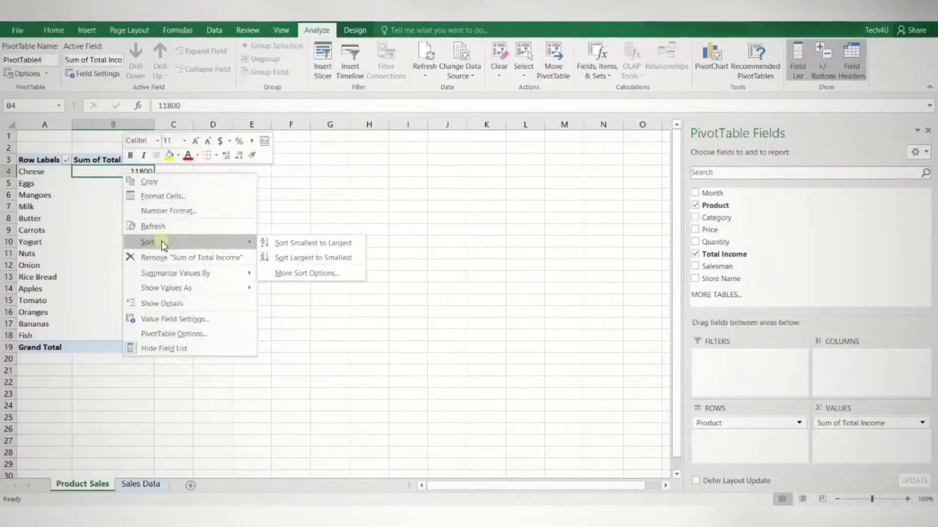
click(289, 202)
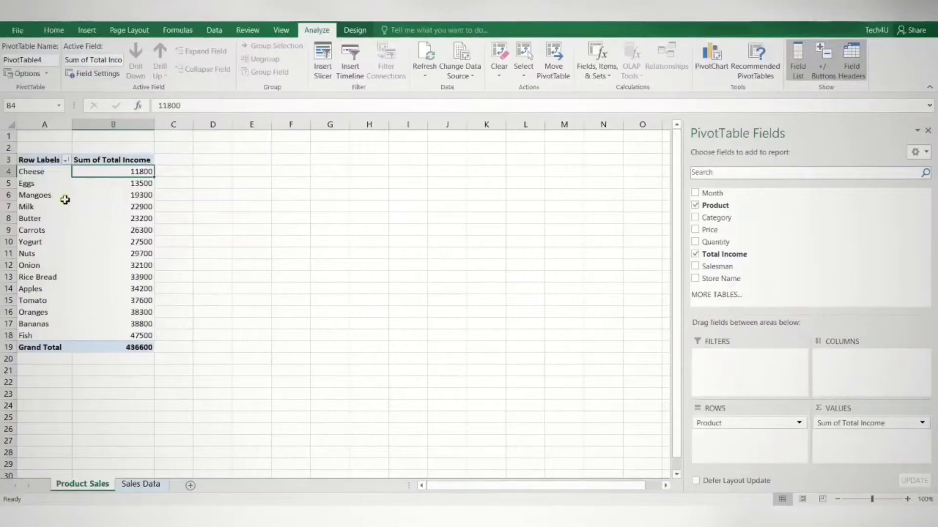
Filter the product rows to the top 10 items by Sum of Total Income.
click(66, 160)
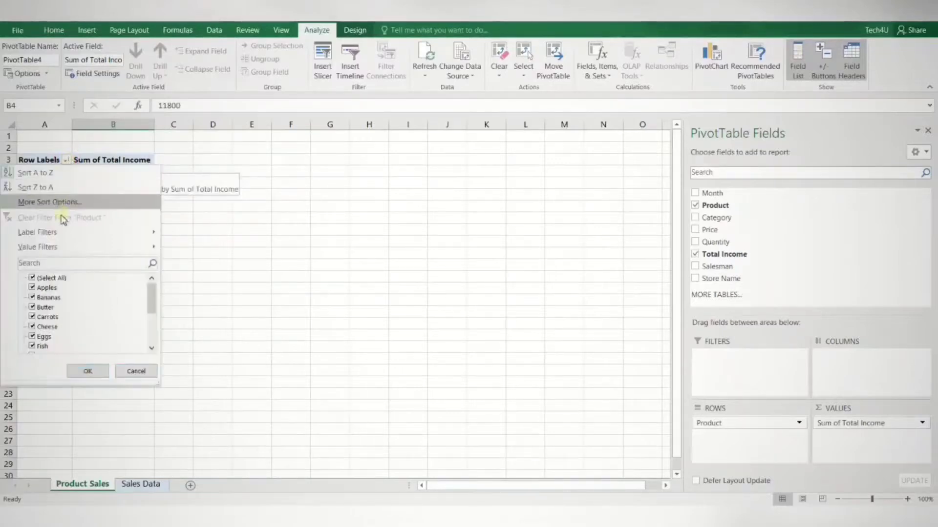
mouse_move(62, 247)
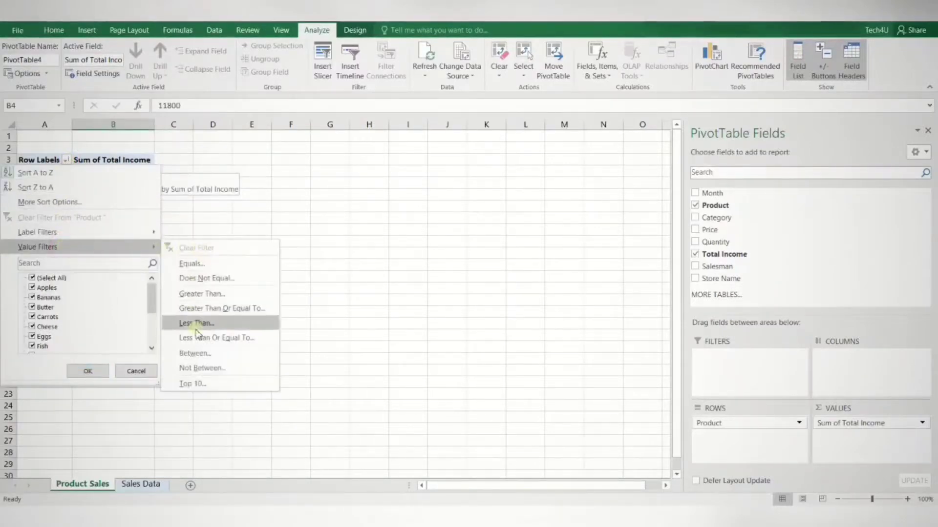
click(205, 384)
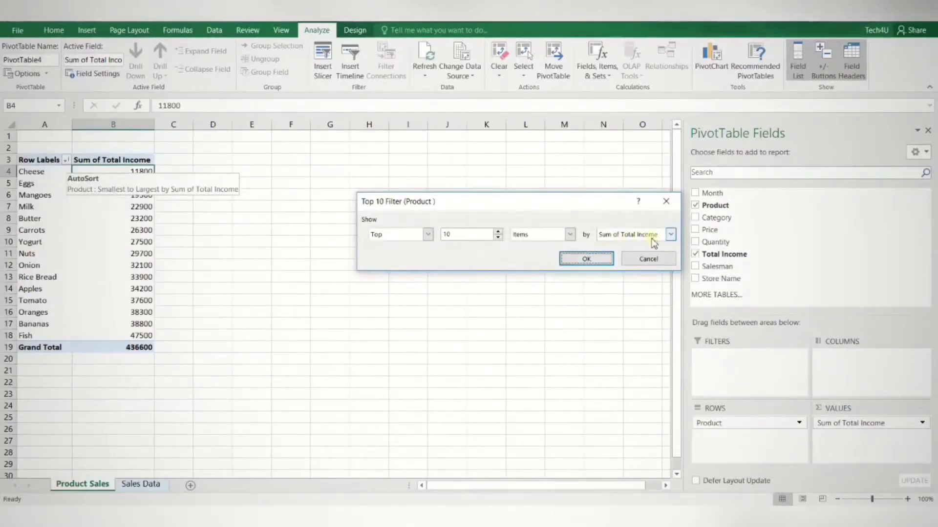
click(586, 260)
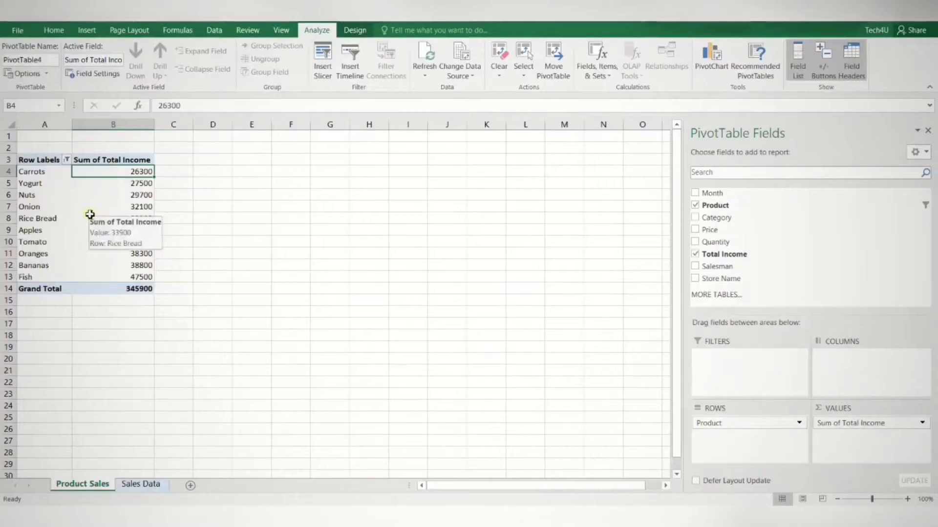
Clear the value filter from the product rows.
click(66, 160)
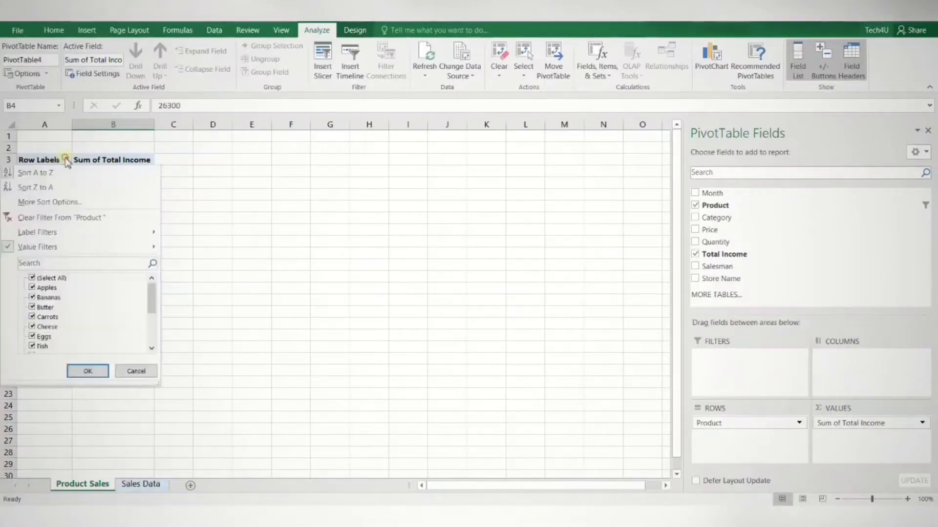
mouse_move(63, 246)
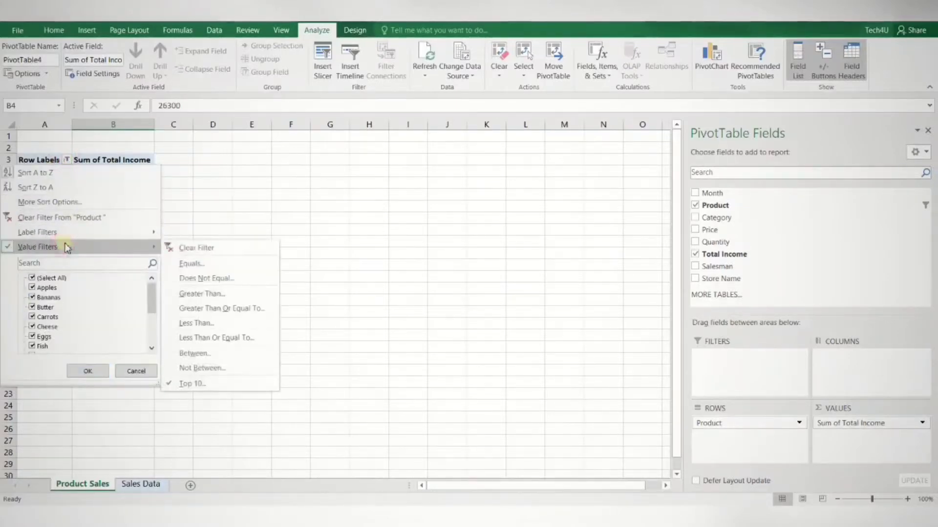
click(208, 253)
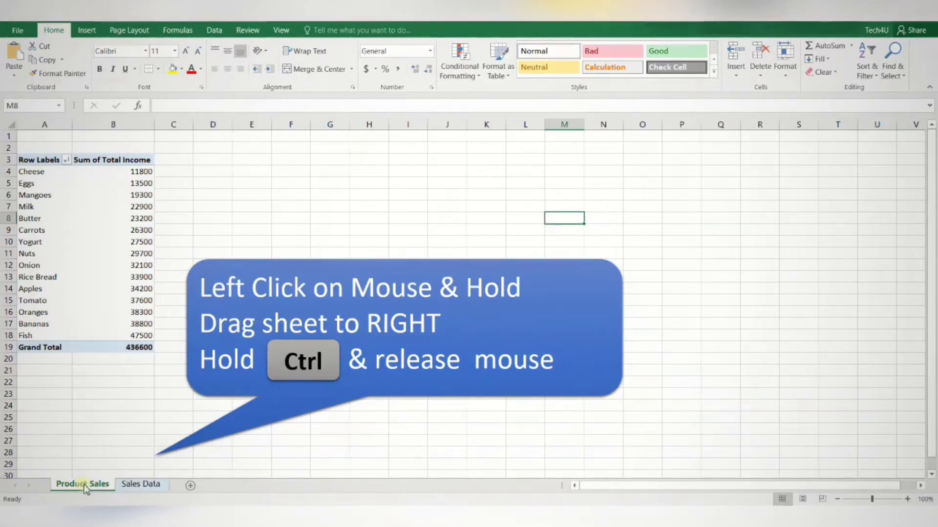
Duplicate the Product Sales sheet before Sales Data and name the copy Category Sales.
drag(84, 487, 127, 465)
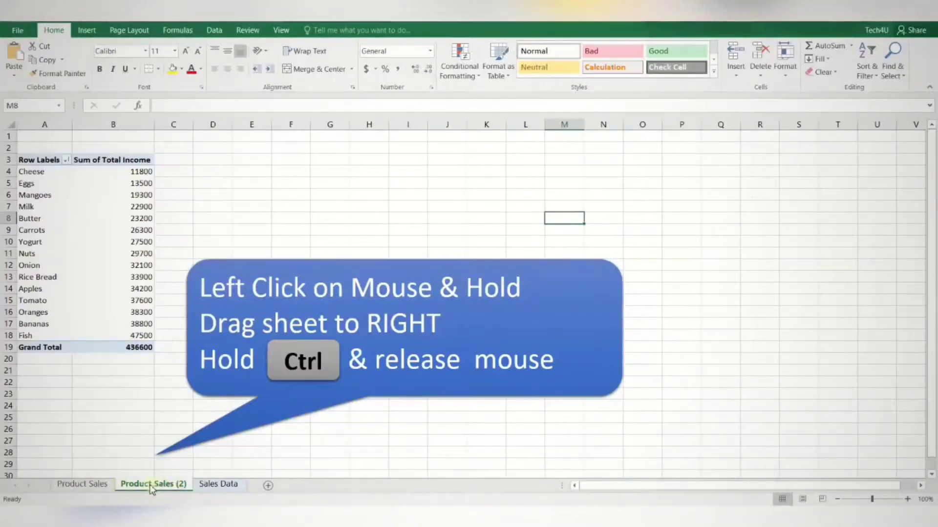
drag(151, 490, 199, 468)
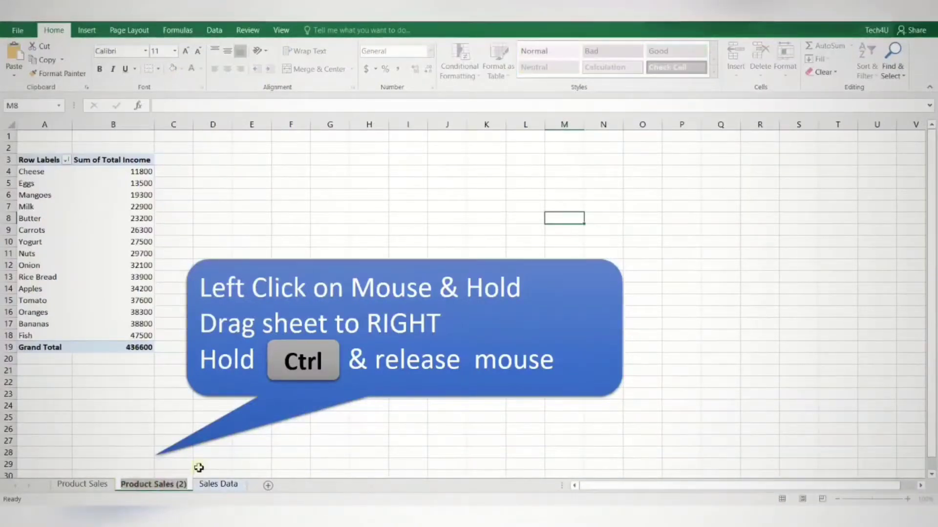
text(Category)
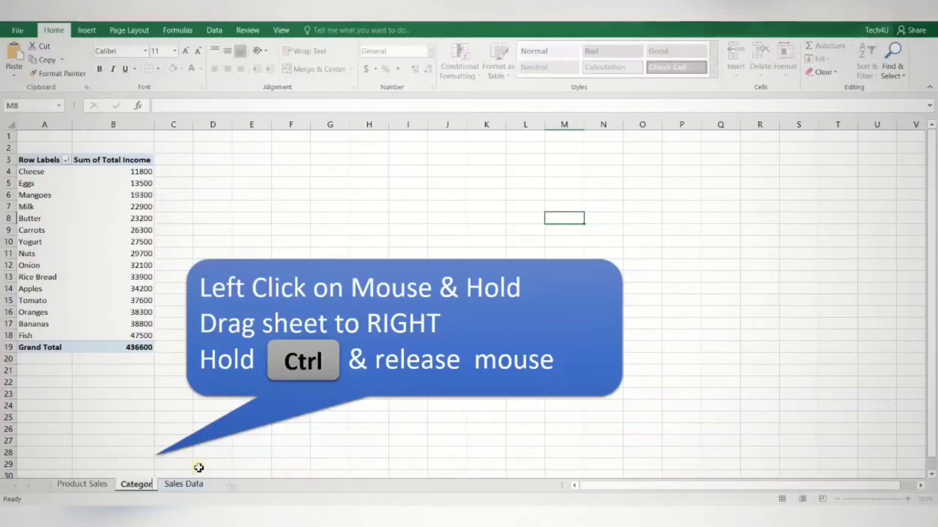
text( Sales)
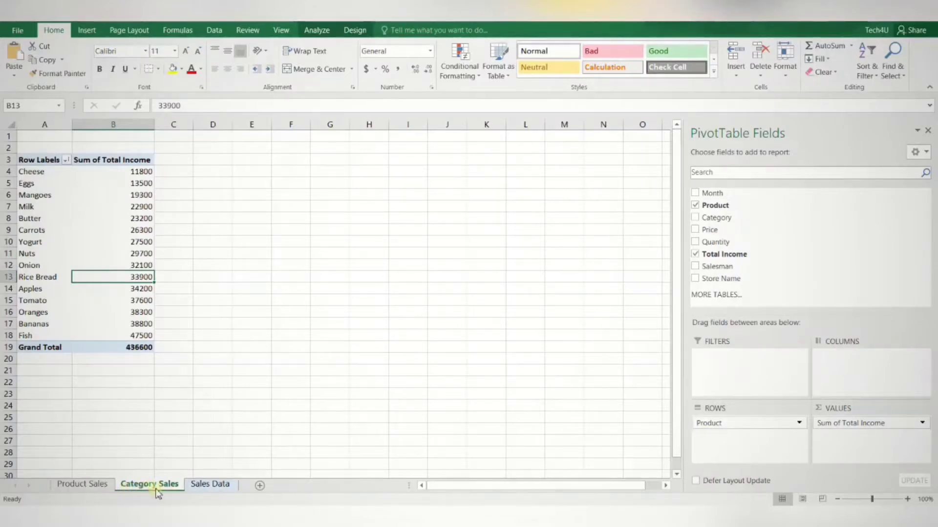
Replace the Product row field with Category in the Category Sales PivotTable.
drag(730, 425, 780, 293)
drag(788, 251, 791, 246)
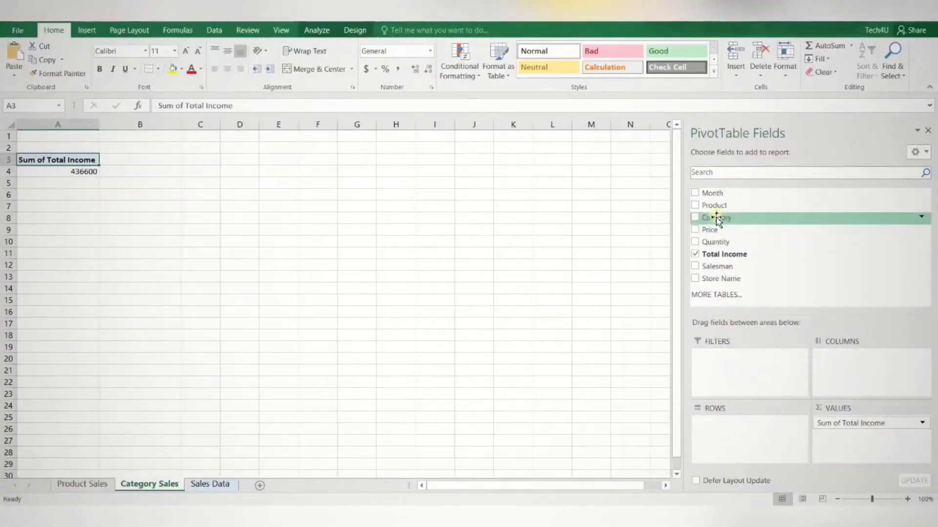
drag(717, 218, 742, 425)
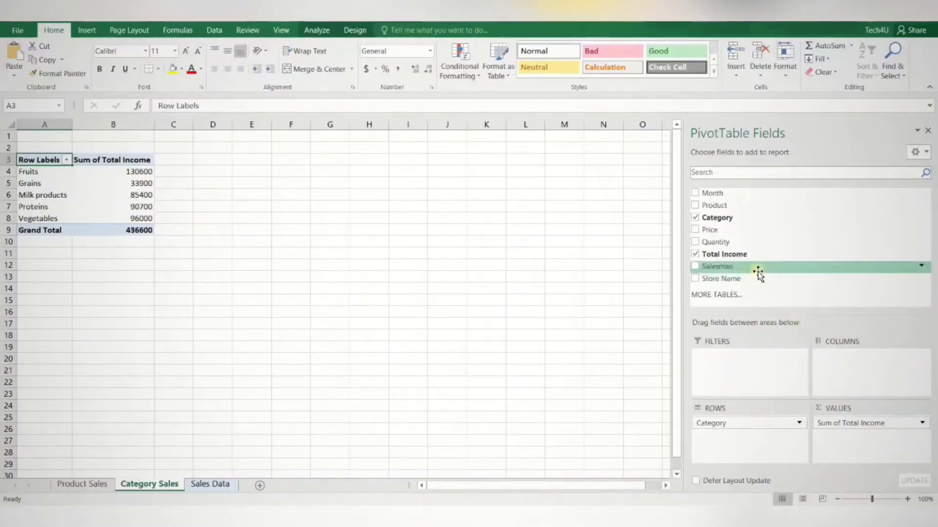
Add Total Income to the values a second time and show that column as % of Grand Total.
drag(733, 254, 860, 442)
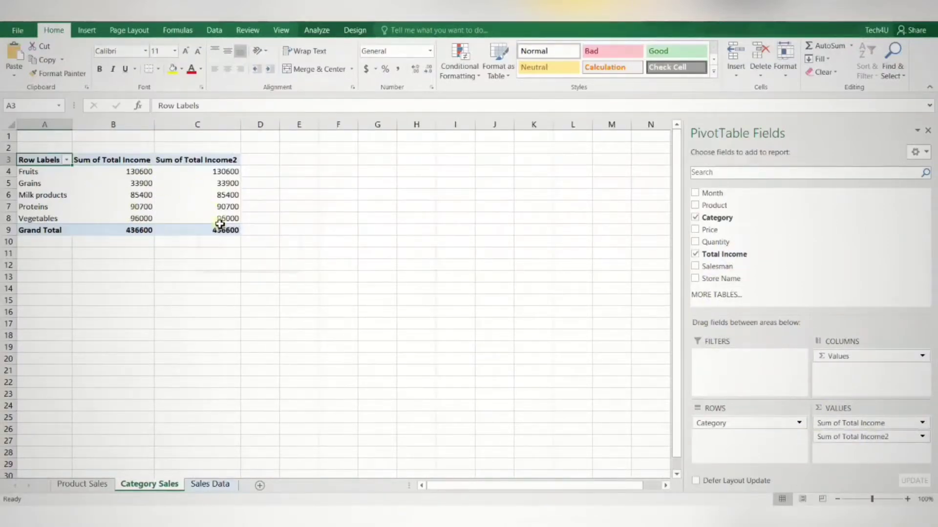
right_click(218, 172)
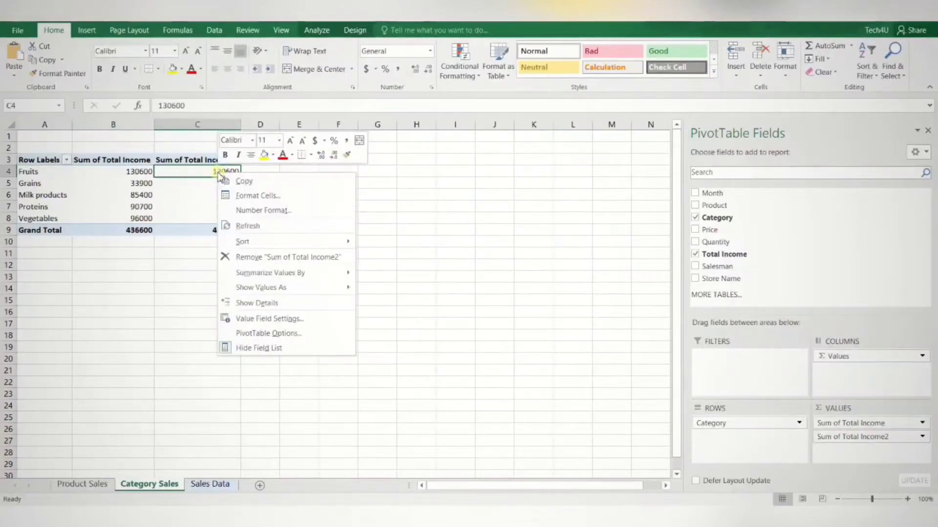
mouse_move(290, 292)
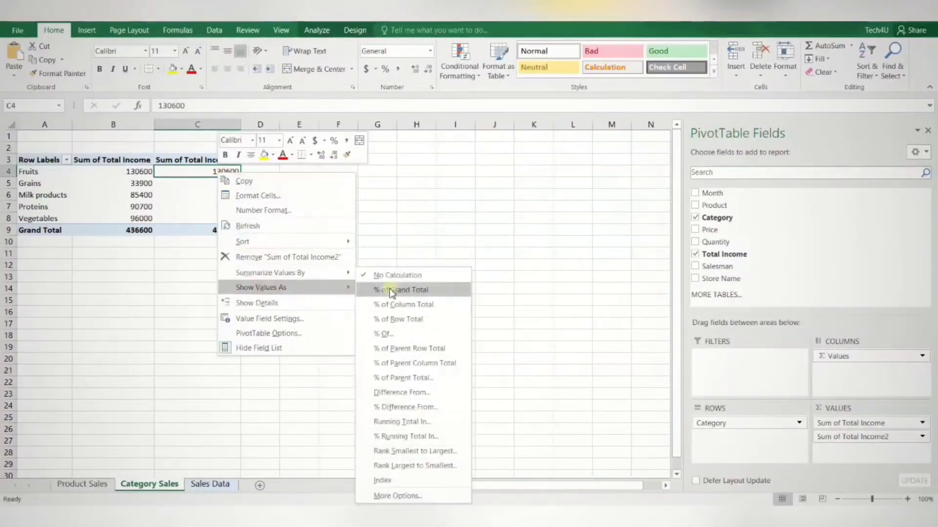
click(441, 289)
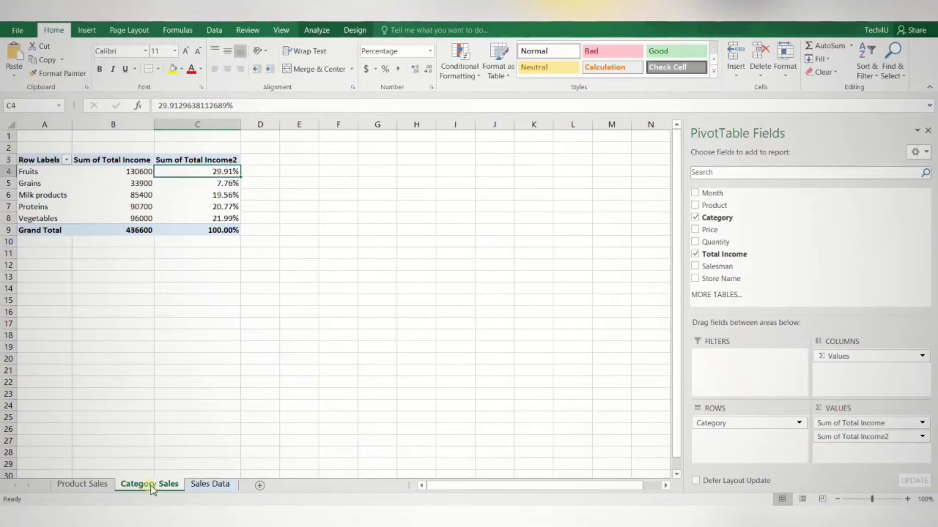
Duplicate the Category Sales sheet before Sales Data and name the copy Salesman.
drag(153, 490, 192, 484)
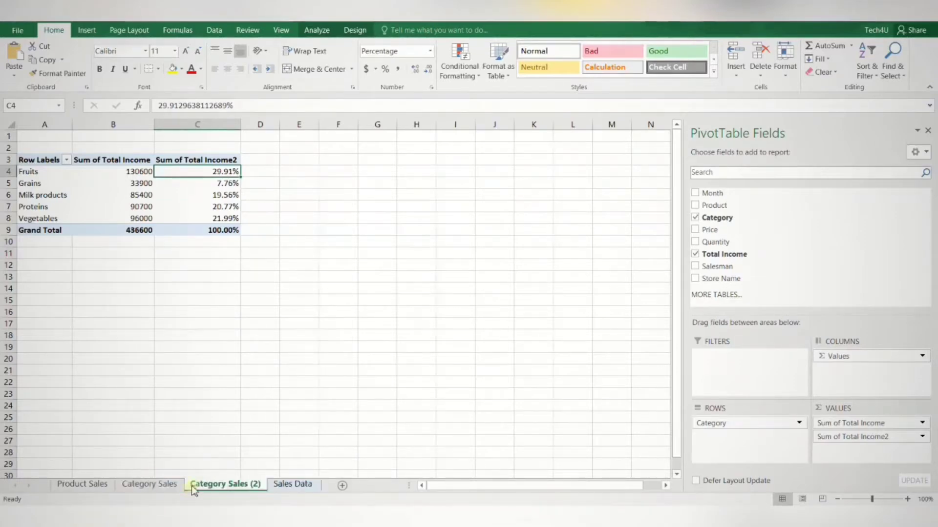
text(Sal)
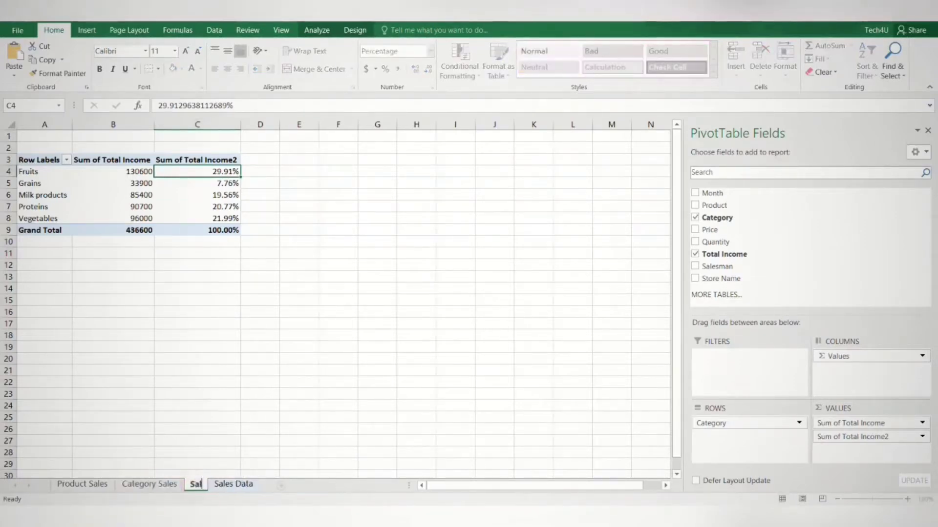
text(esman)
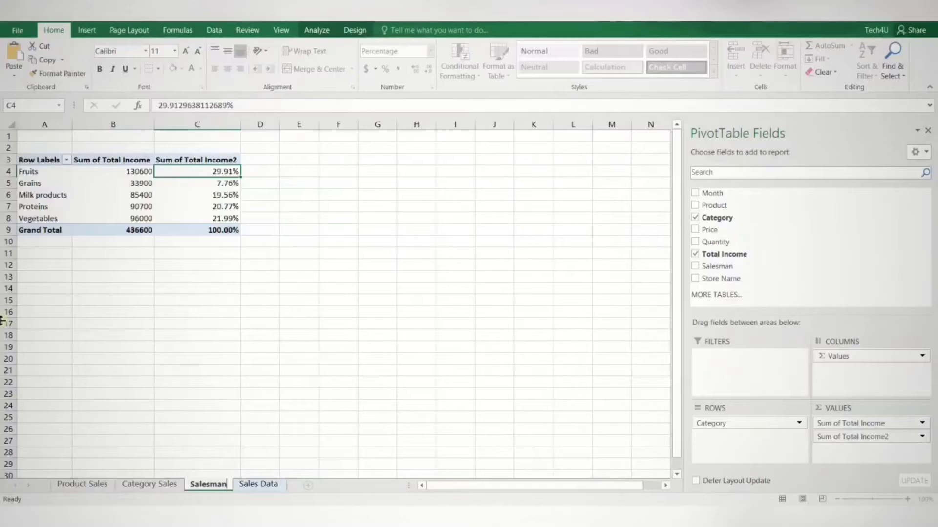
Remove the Category and value fields from the copied PivotTable and rebuild it with Salesman as rows and Sum of Total Income as values.
drag(726, 424, 750, 386)
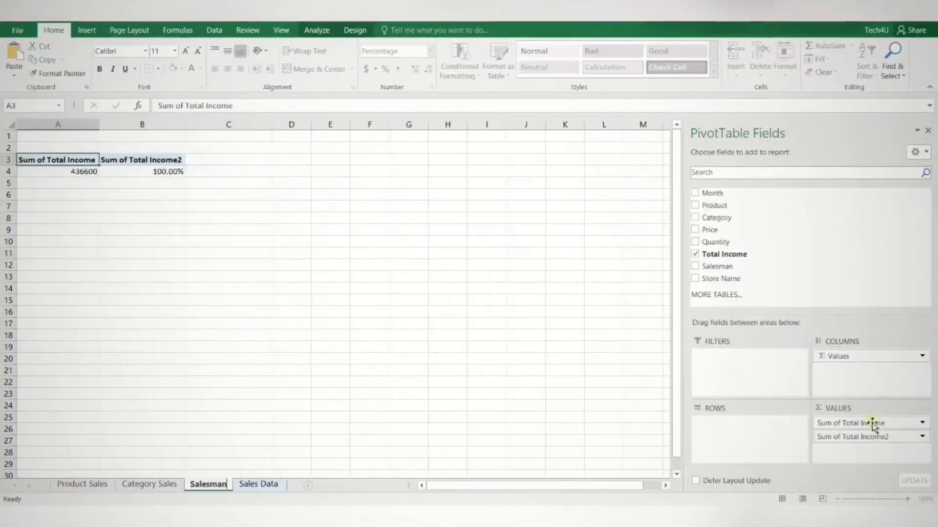
drag(839, 356, 826, 247)
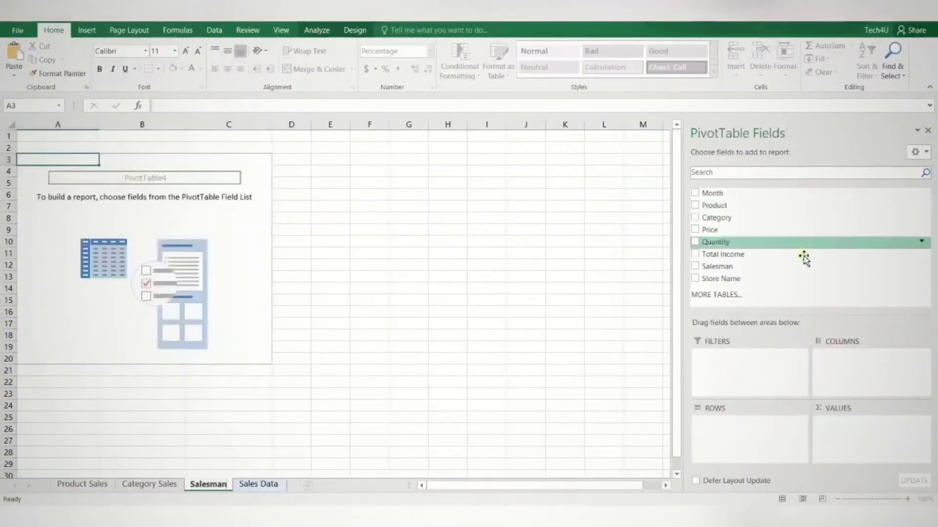
drag(704, 266, 740, 434)
drag(730, 254, 855, 423)
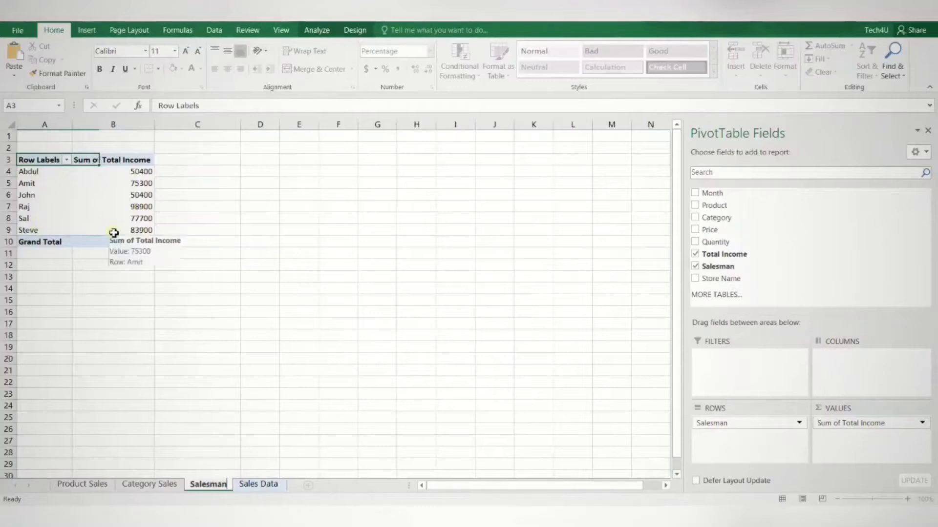
mouse_move(154, 233)
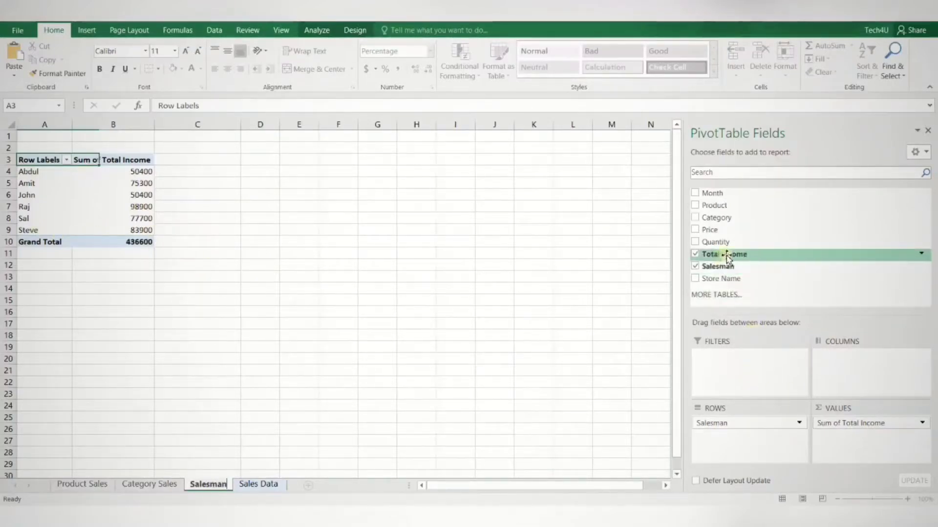
Add Total Income to the Salesman PivotTable's values a second time and show that column as % of Grand Total.
drag(729, 258, 859, 440)
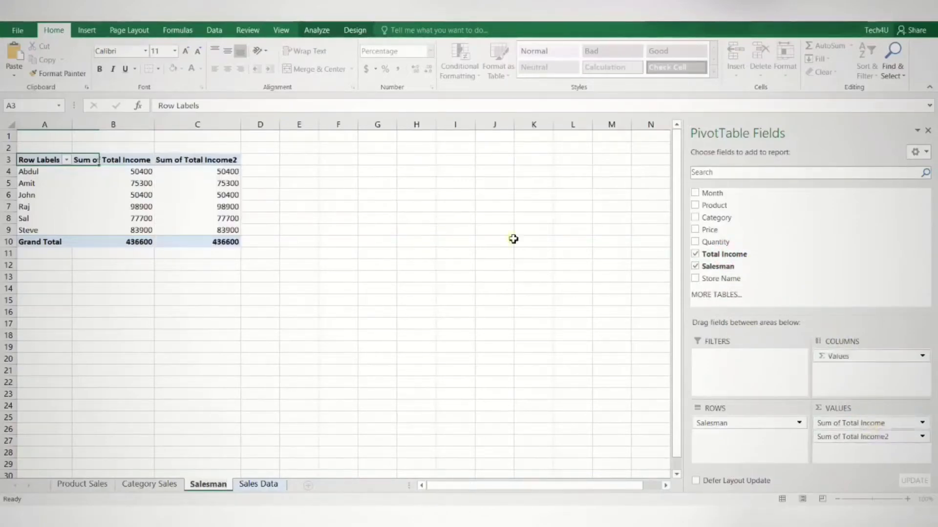
click(203, 173)
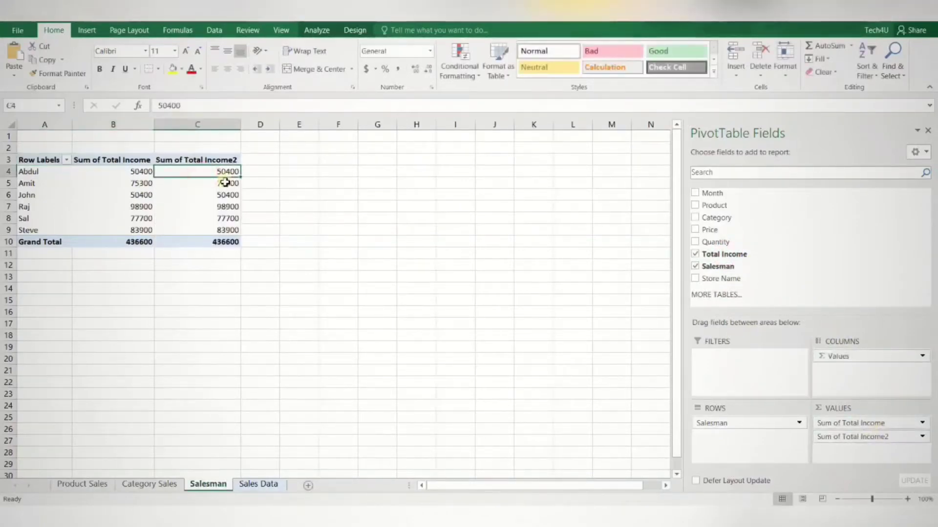
right_click(219, 175)
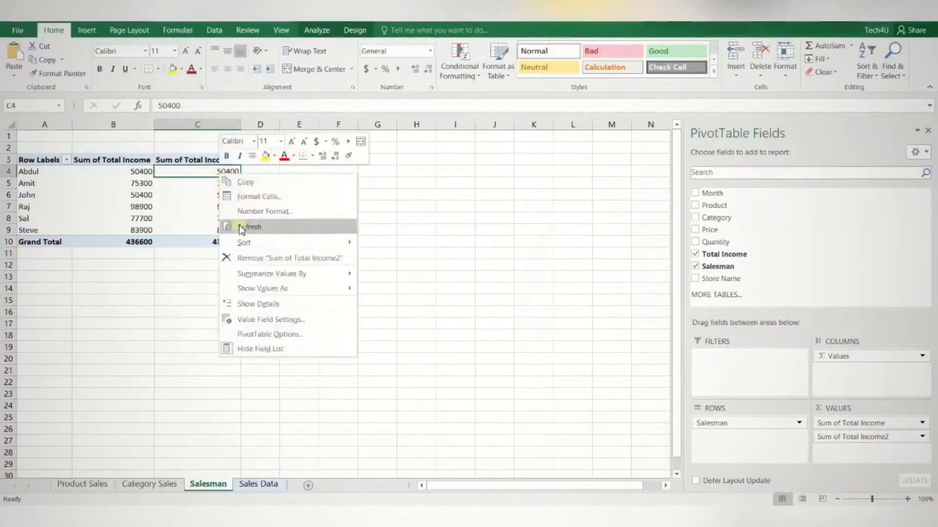
mouse_move(258, 279)
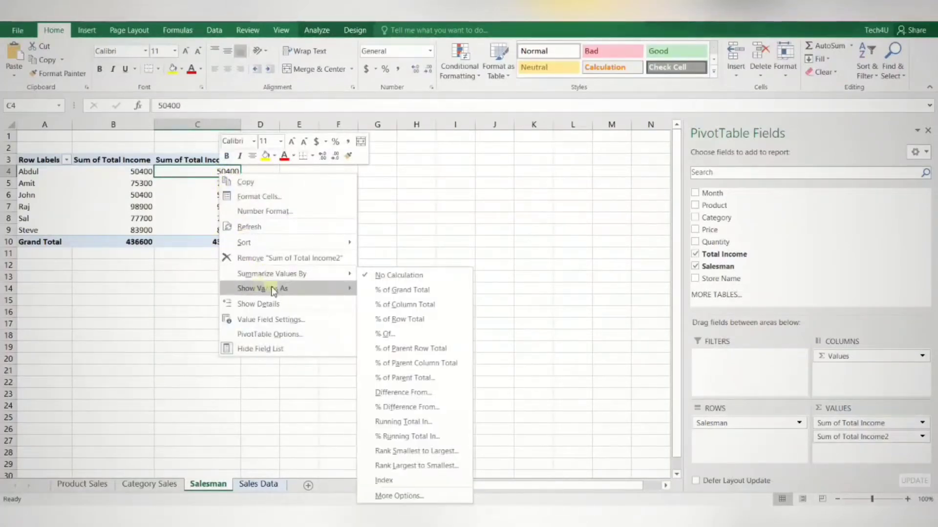
click(429, 293)
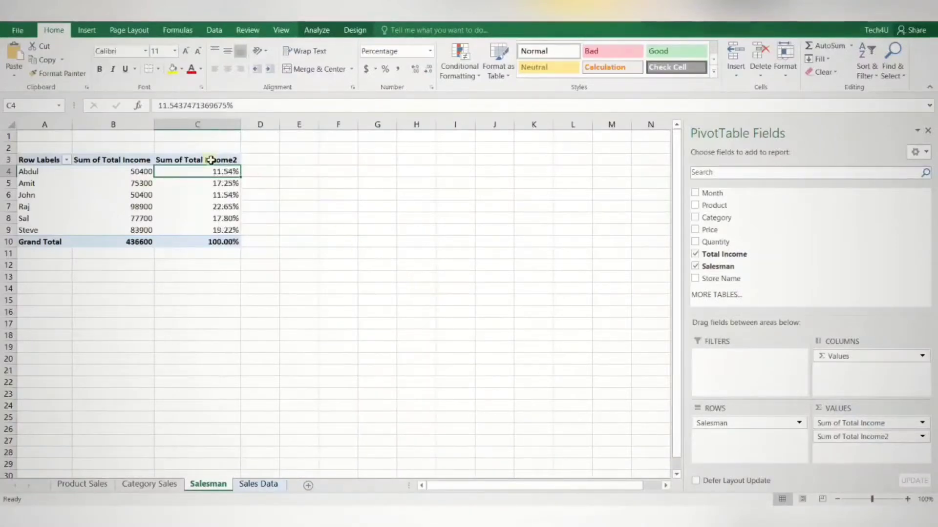
Sort the salesmen by the percentage column from largest to smallest.
mouse_move(214, 209)
drag(56, 207, 218, 206)
click(285, 206)
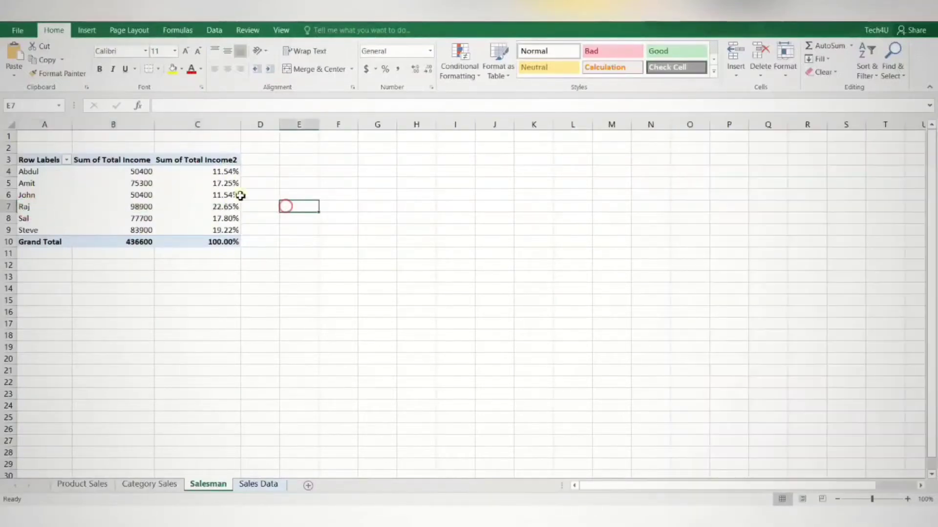
click(196, 171)
right_click(196, 172)
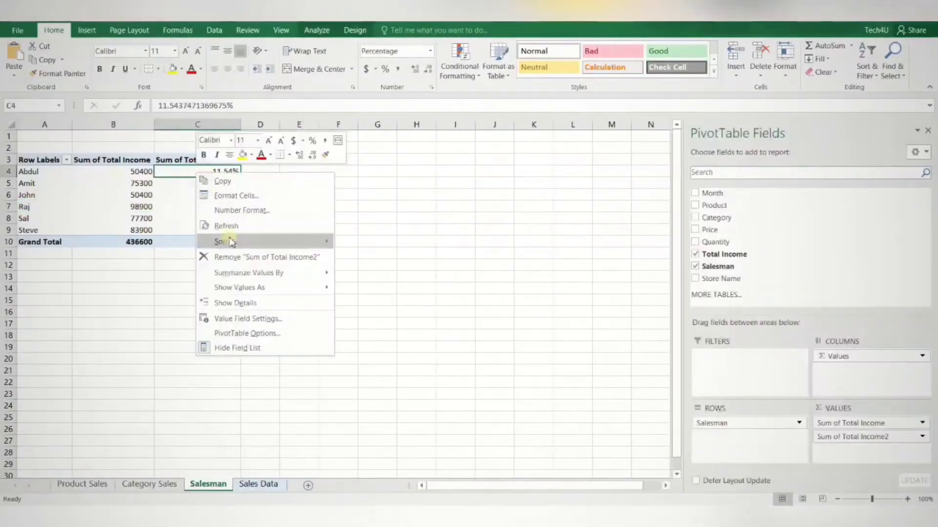
mouse_move(231, 242)
click(353, 257)
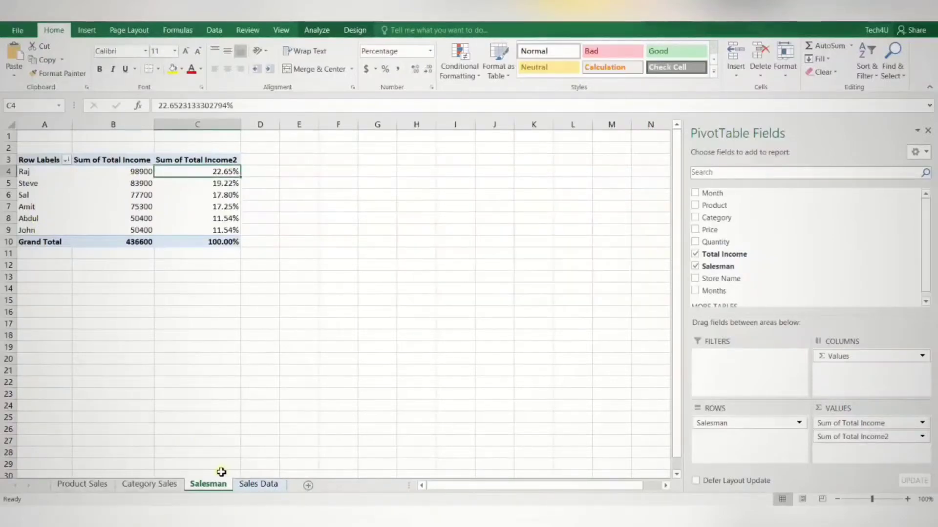
Duplicate the Salesman sheet before Sales Data and name the copy Store performance.
click(218, 485)
drag(238, 480, 240, 483)
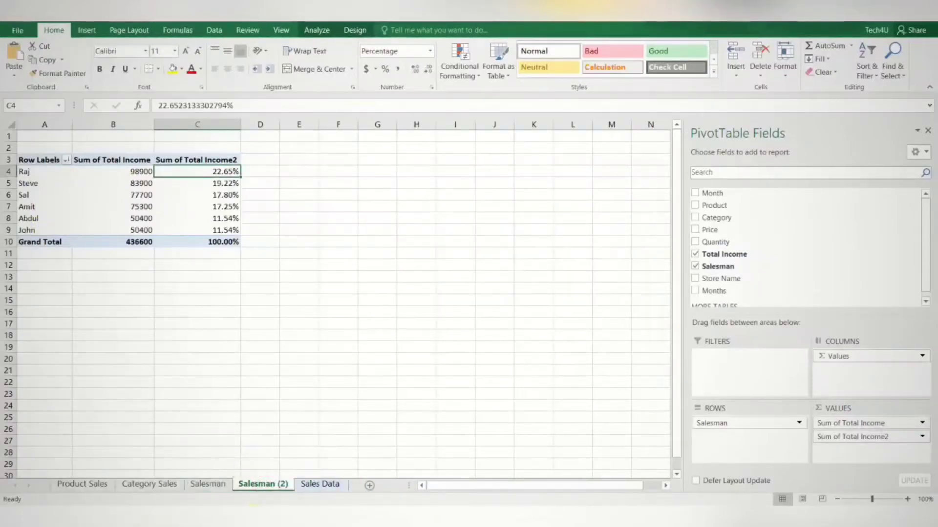
double_click(251, 485)
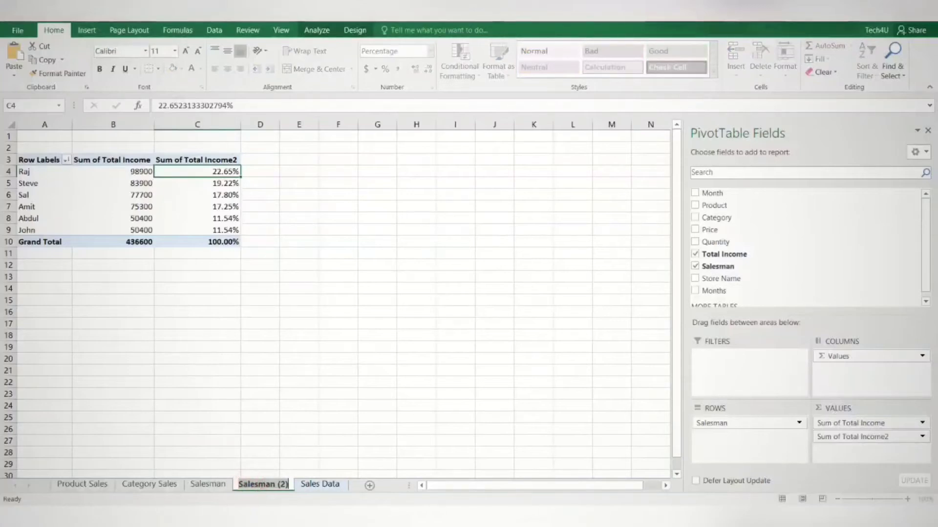
text(Store perf)
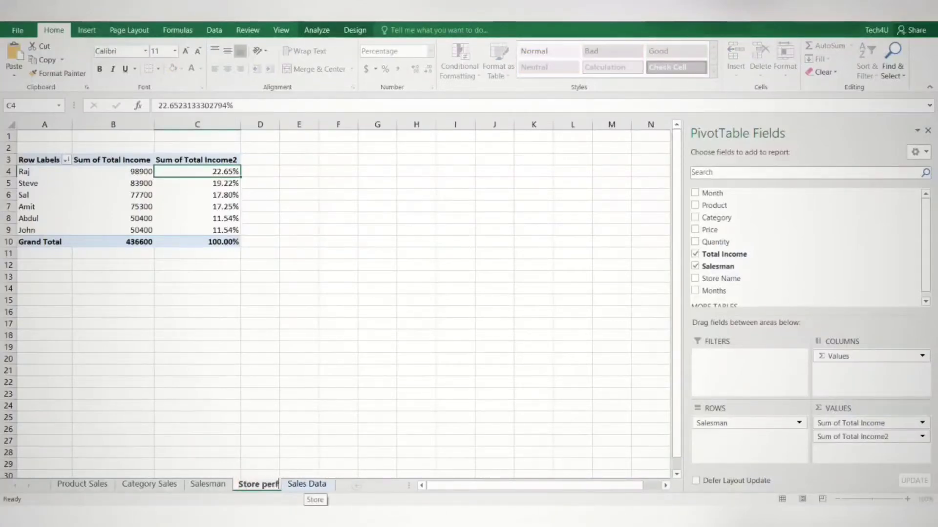
text(ormance)
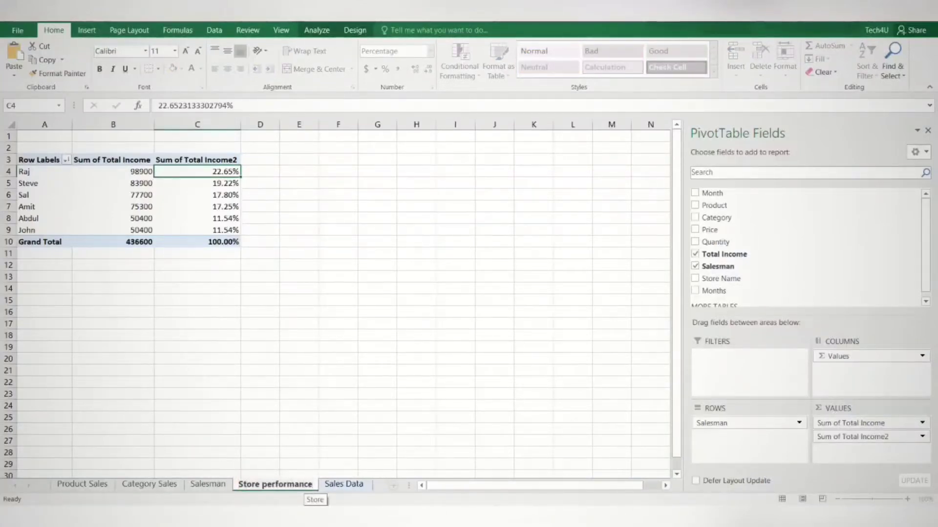
Rebuild the copied PivotTable with Store Name as rows, Month grouped by Months as columns and Sum of Total Income as values.
drag(737, 423, 762, 361)
drag(837, 356, 733, 427)
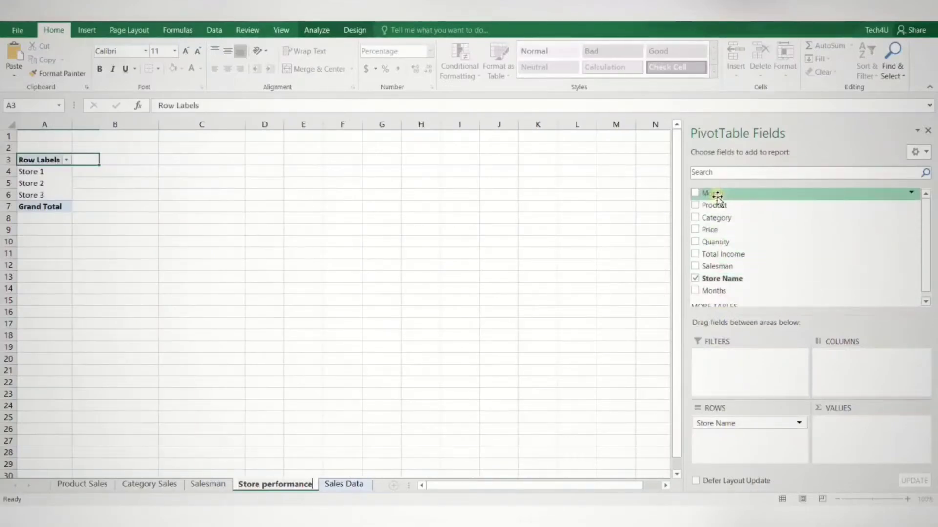
drag(712, 193, 852, 362)
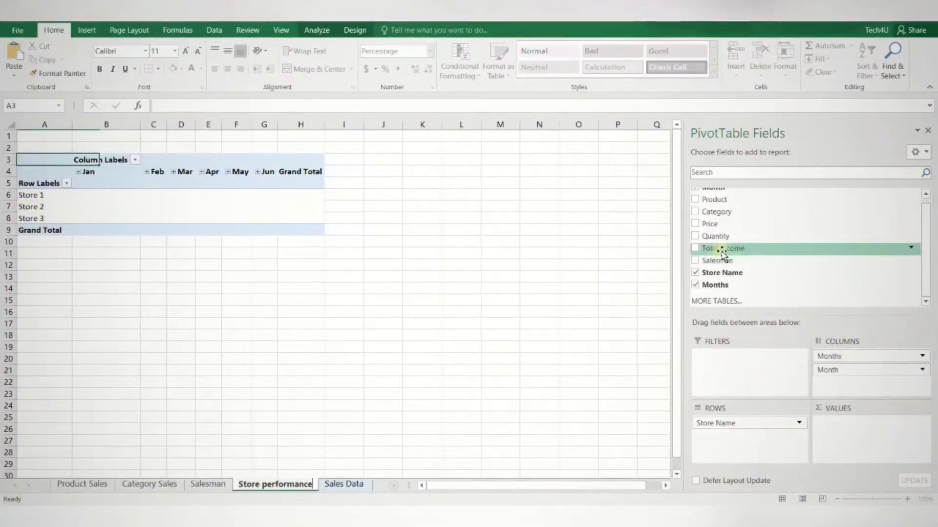
drag(722, 252, 843, 434)
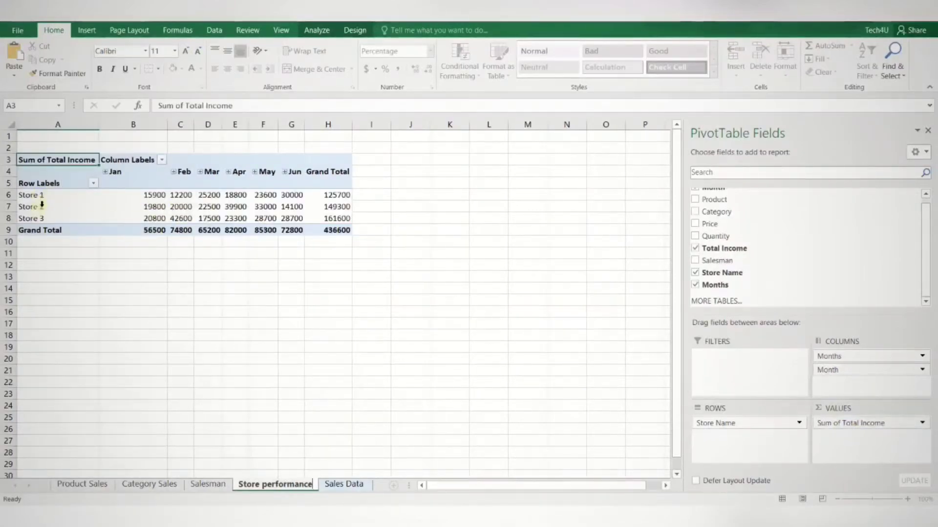
Examine the monthly income of Store 1, Store 2 and Store 3 in the Store performance PivotTable.
click(132, 184)
click(177, 180)
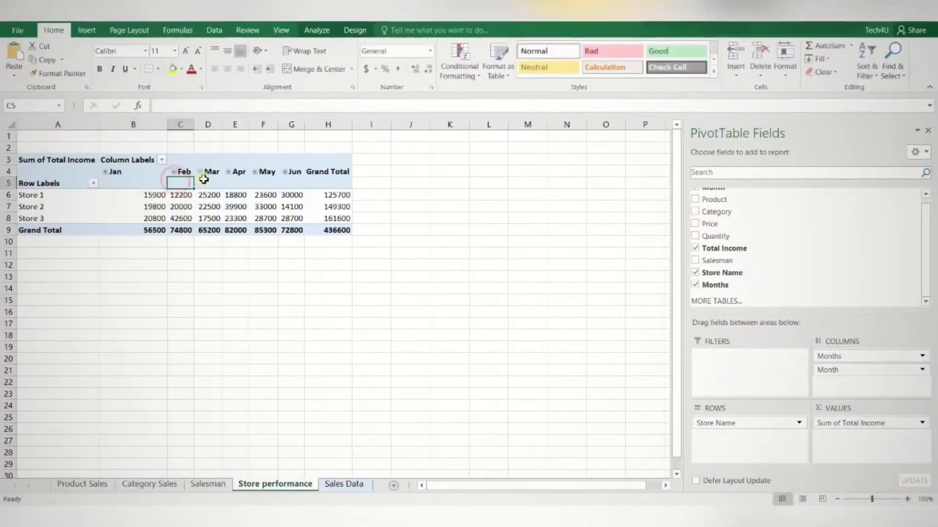
click(151, 200)
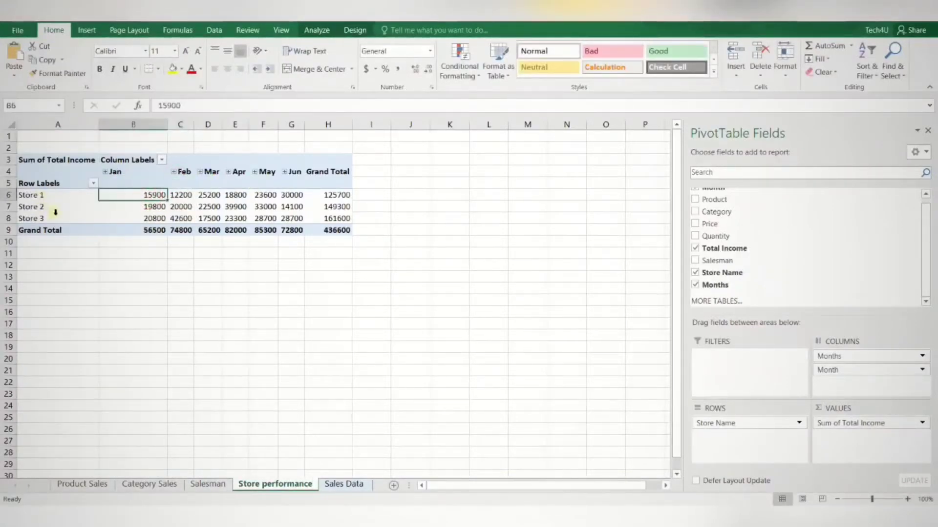
click(53, 199)
click(141, 194)
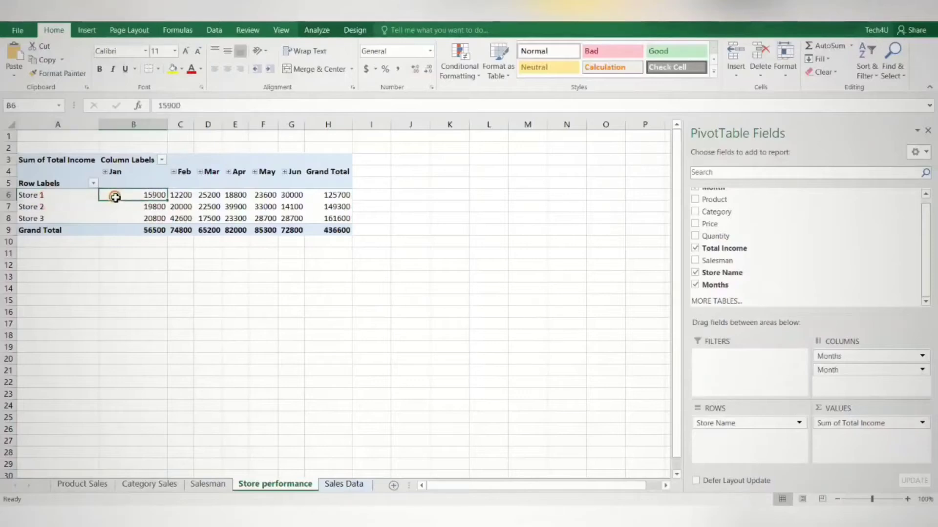
click(46, 207)
click(128, 206)
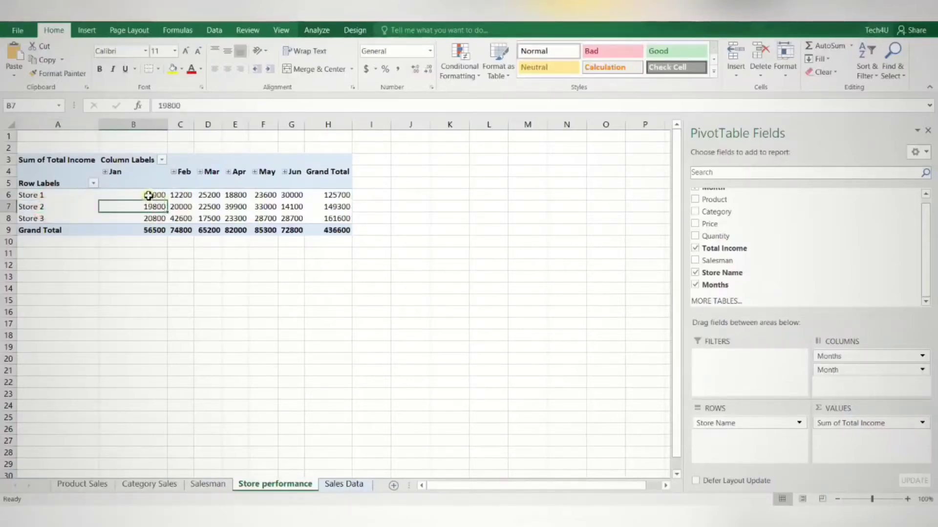
drag(148, 196, 283, 216)
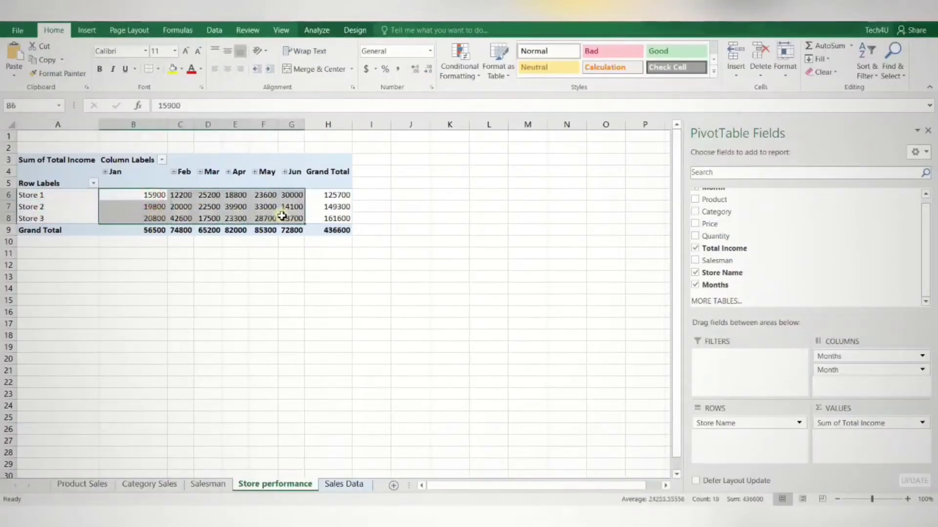
Apply a green-yellow-red color scale to the monthly store income values in B6:G8, excluding the grand totals.
drag(141, 195, 285, 221)
click(459, 68)
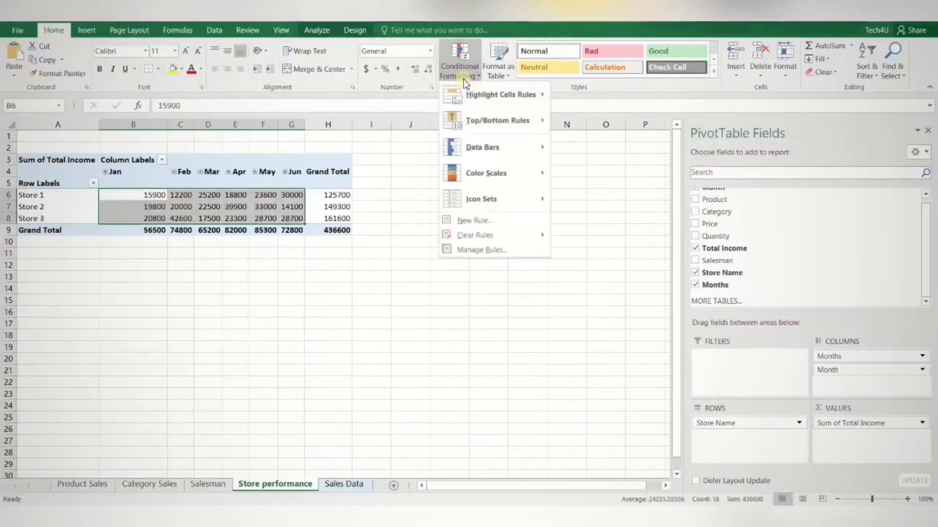
mouse_move(489, 174)
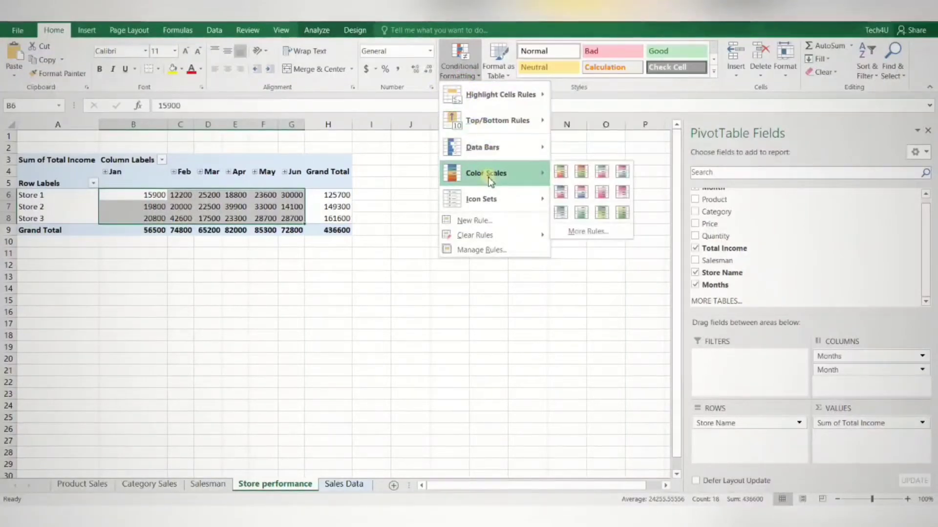
click(562, 174)
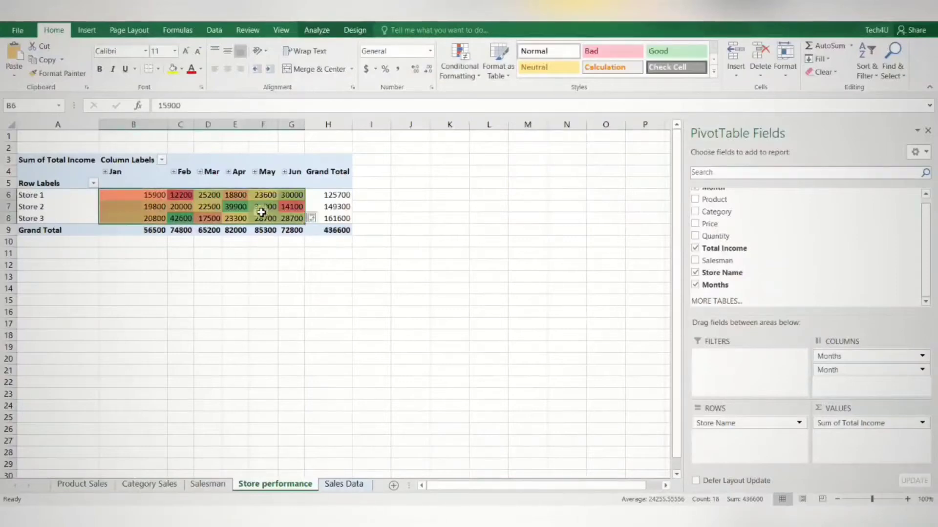
Review the graded color scale rule's 3-Color Scale settings, keep them, and examine the highest and lowest colored income values.
click(473, 79)
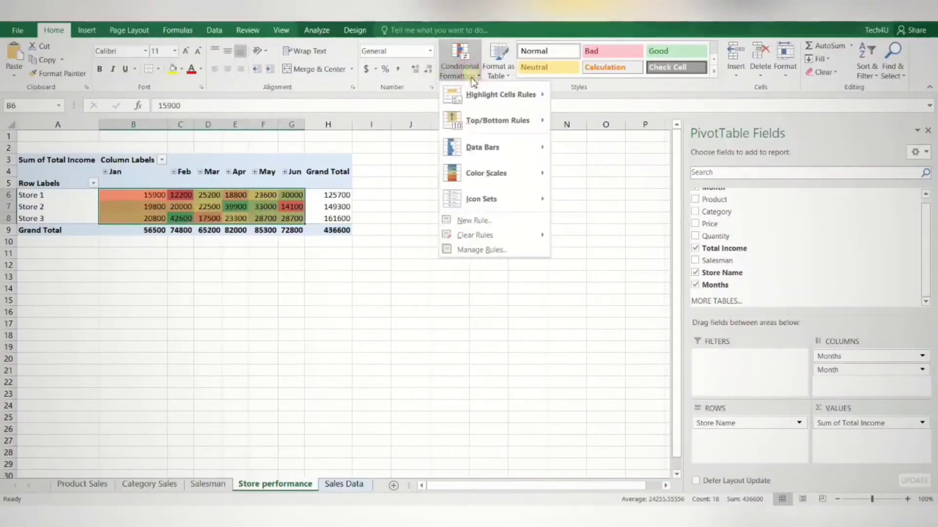
click(479, 251)
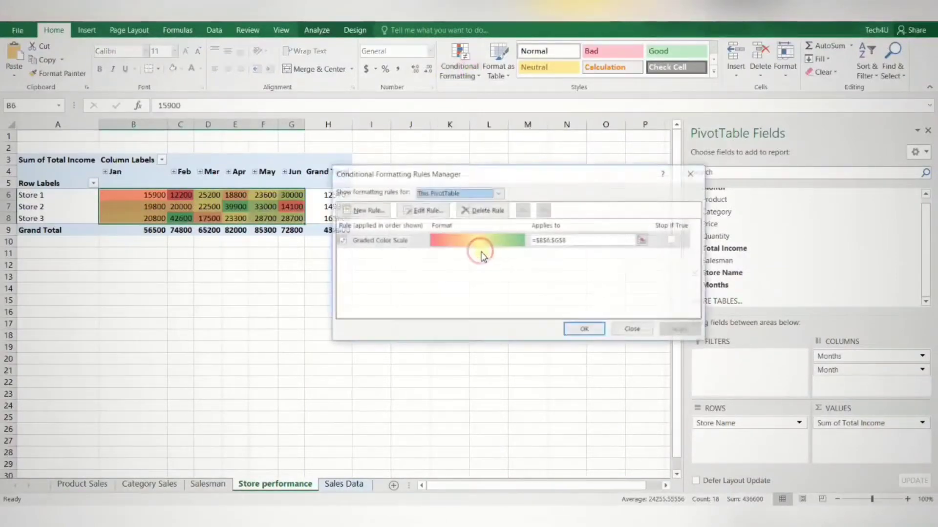
click(424, 210)
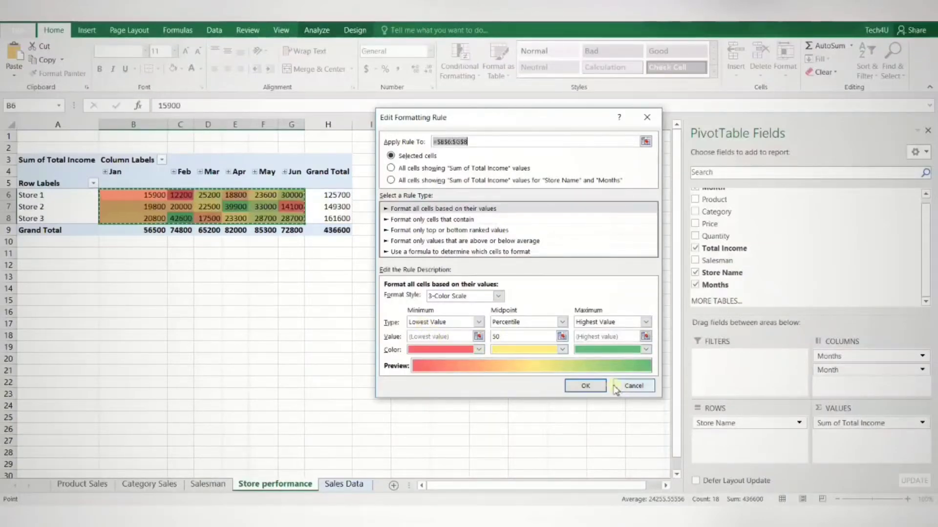
click(586, 387)
click(588, 329)
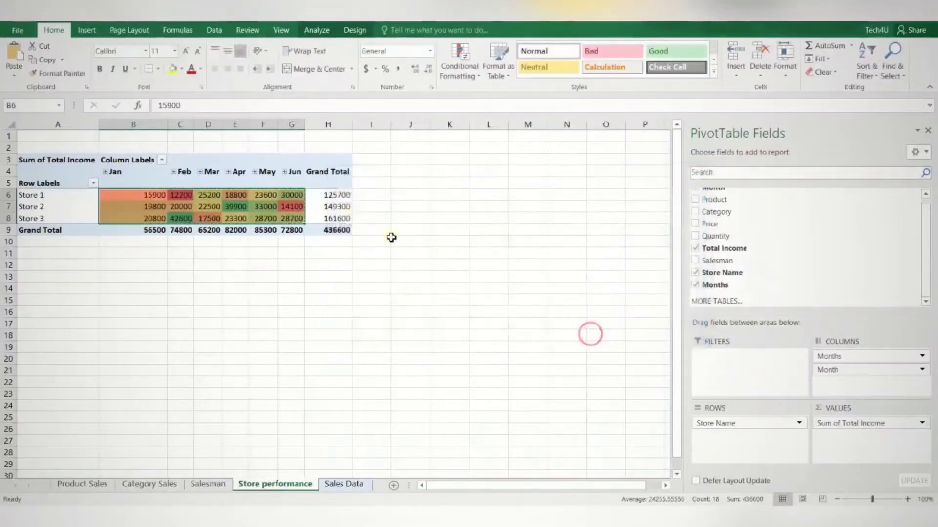
click(216, 253)
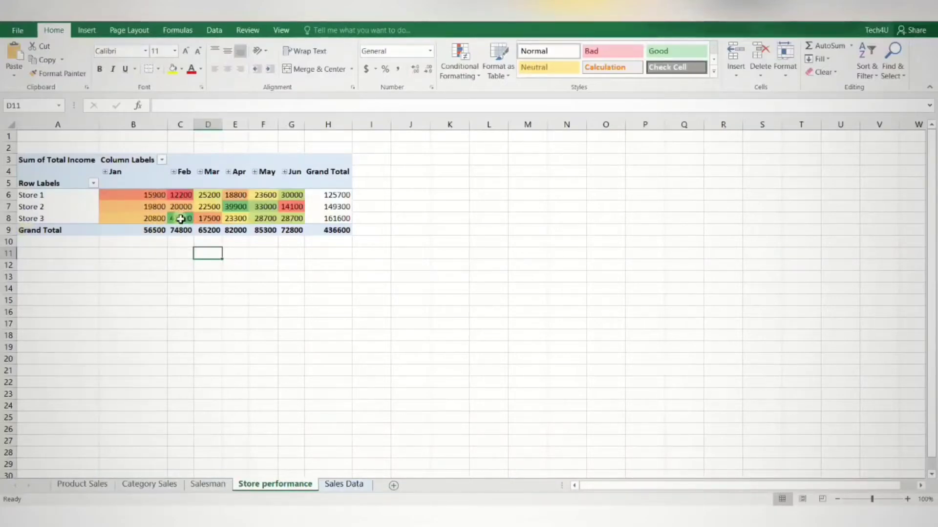
mouse_move(184, 222)
mouse_move(290, 211)
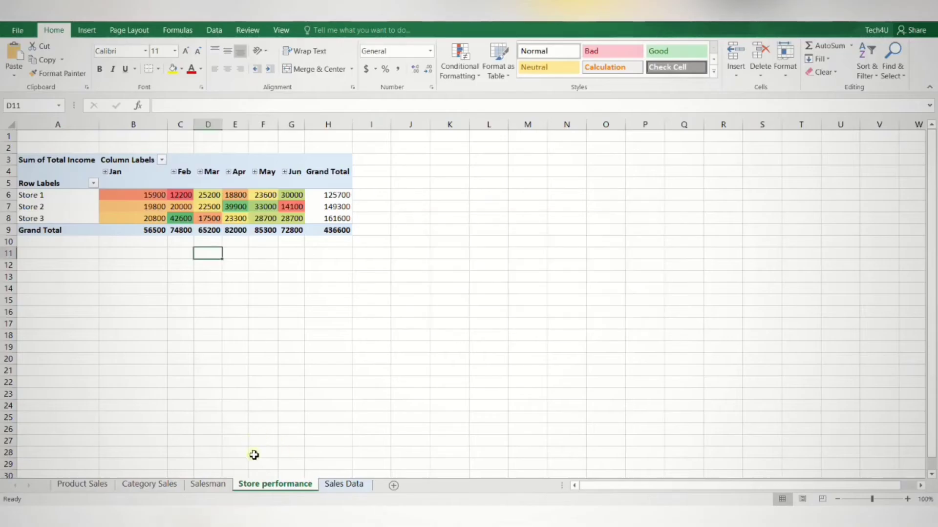
Duplicate the Store performance sheet before Sales Data, name the copy Store performance by Salesman, and select a cell in its PivotTable.
drag(282, 462, 324, 487)
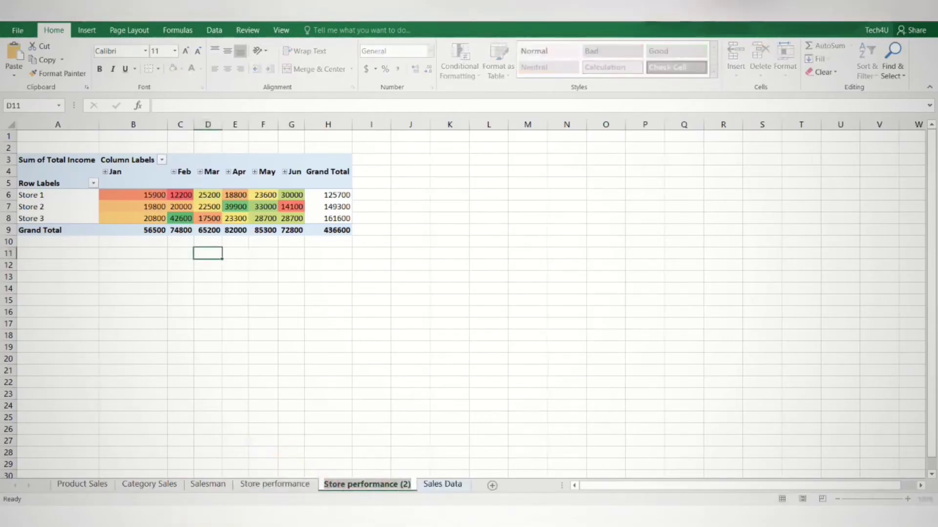
double_click(367, 484)
text(Store)
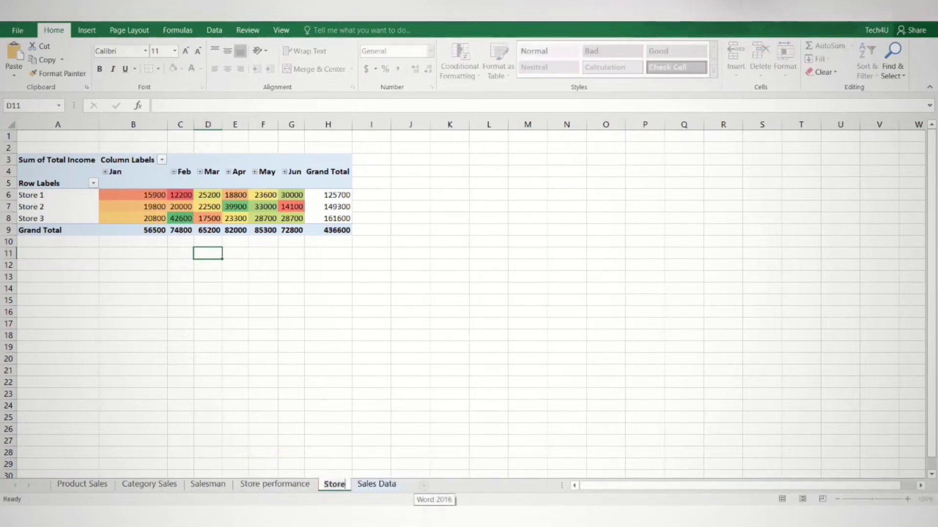
text( performanc)
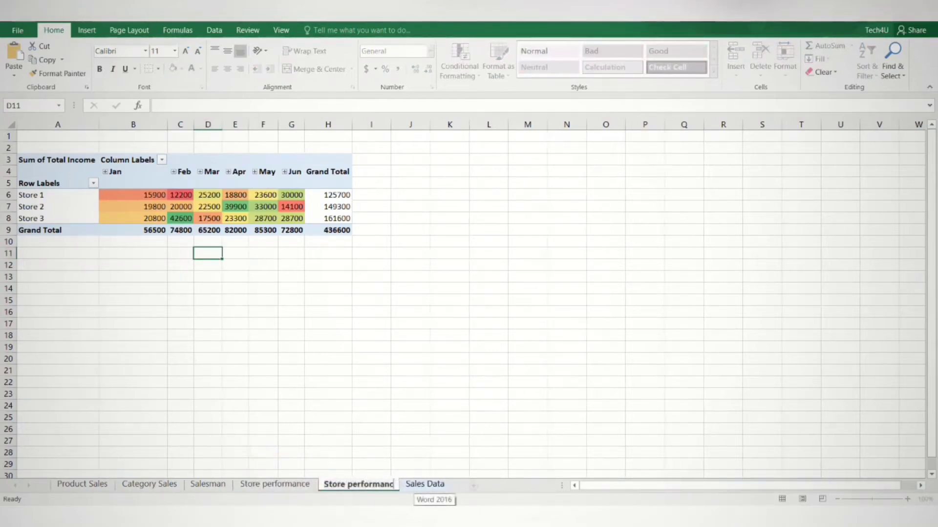
text(e by Salesman)
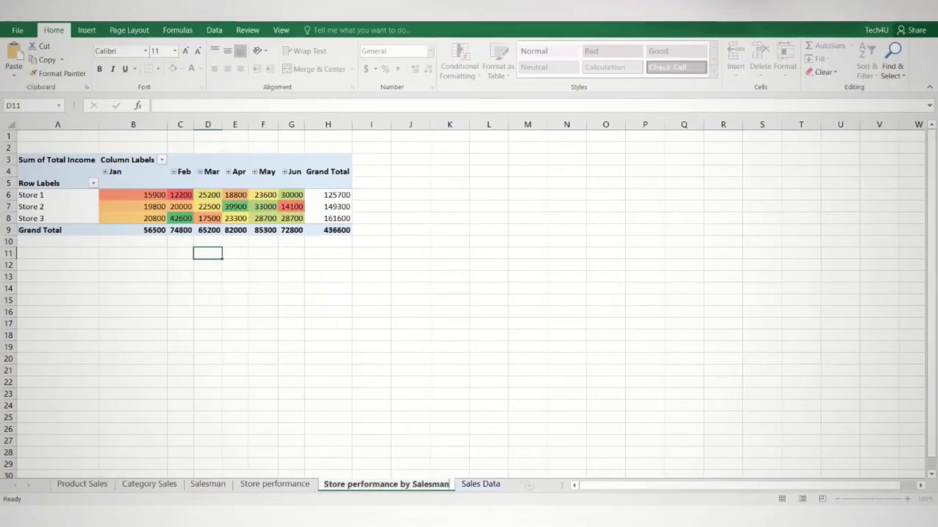
key(Return)
click(373, 383)
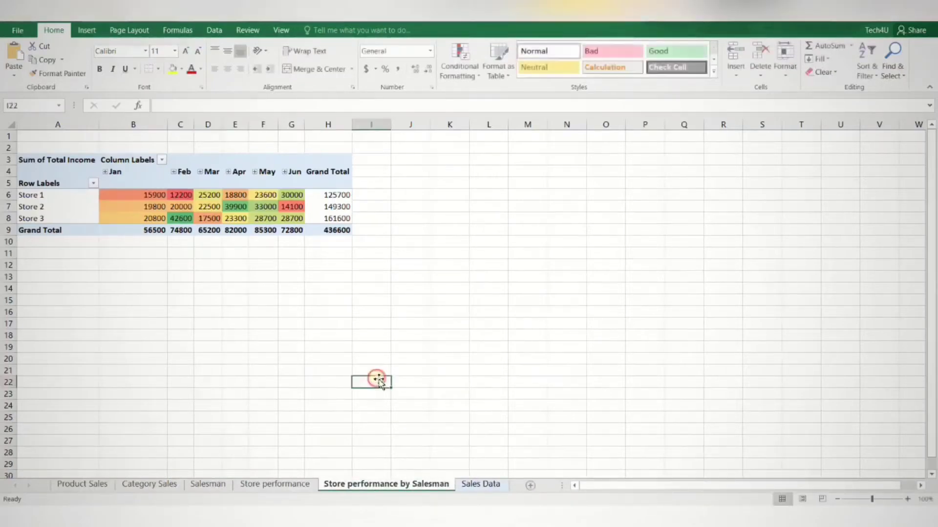
click(218, 223)
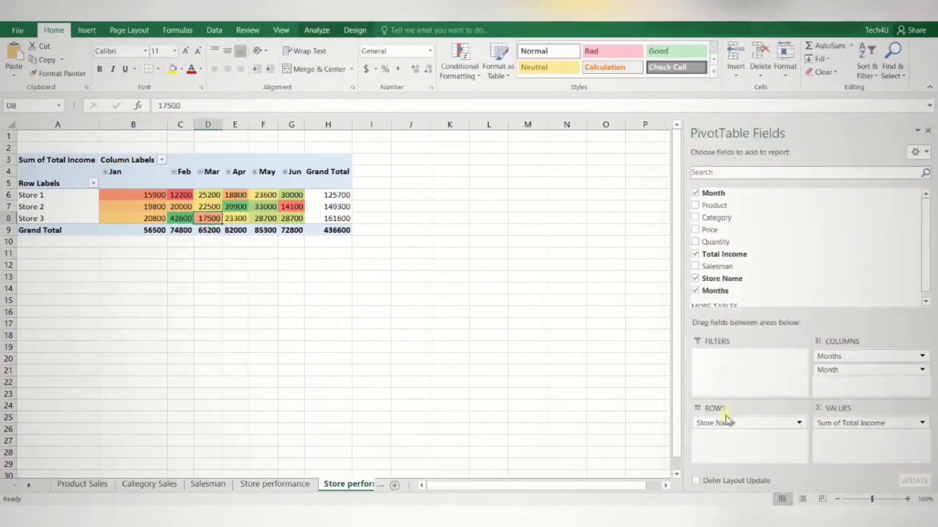
Clear all fields from the copied PivotTable and rebuild it with Store Name as rows and the sum of Total Income as values.
drag(730, 425, 784, 230)
drag(827, 356, 806, 236)
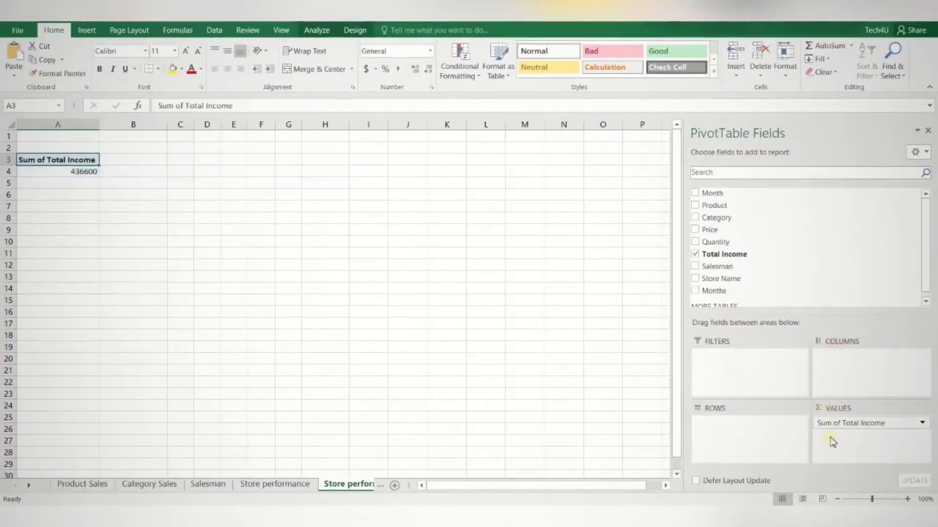
drag(832, 425, 769, 307)
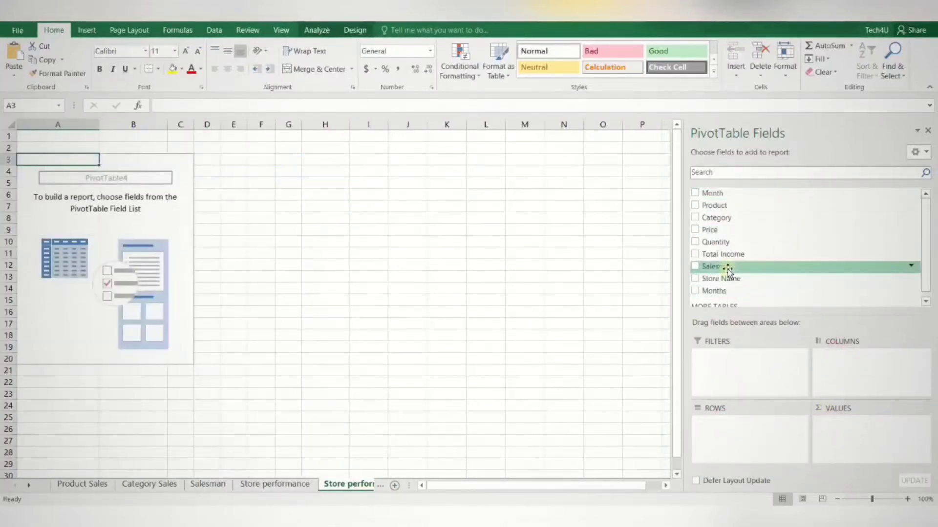
drag(728, 278, 736, 421)
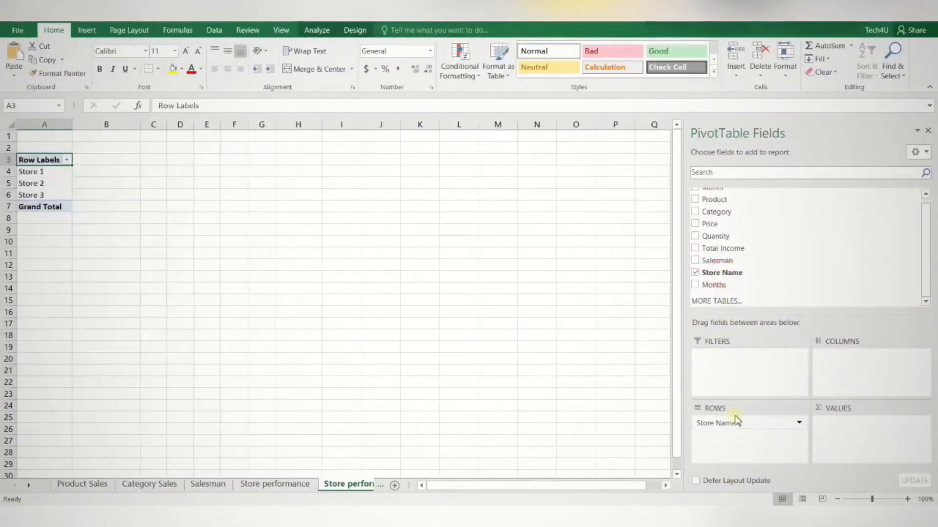
drag(723, 248, 849, 424)
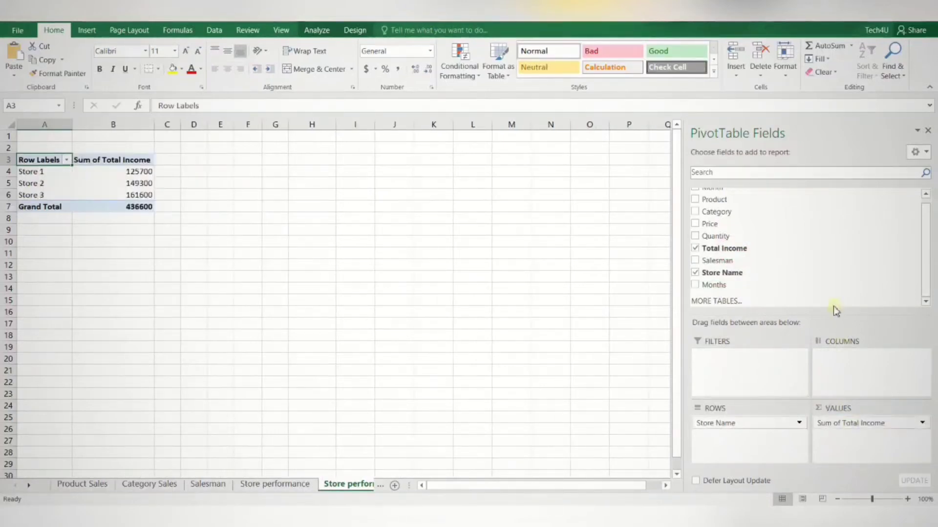
Add Total Income a second time shown as % of Grand Total, and nest Salesman under Store Name in the rows.
drag(740, 247, 849, 442)
right_click(223, 175)
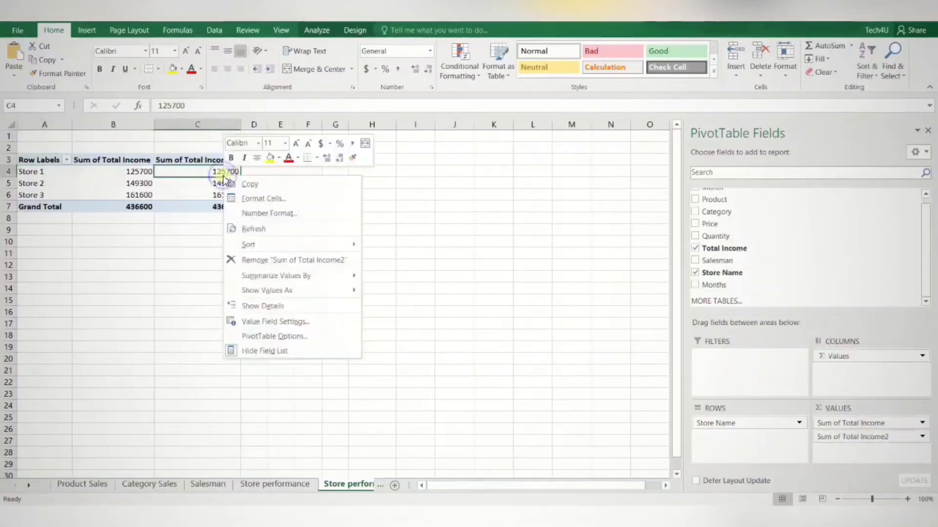
click(295, 292)
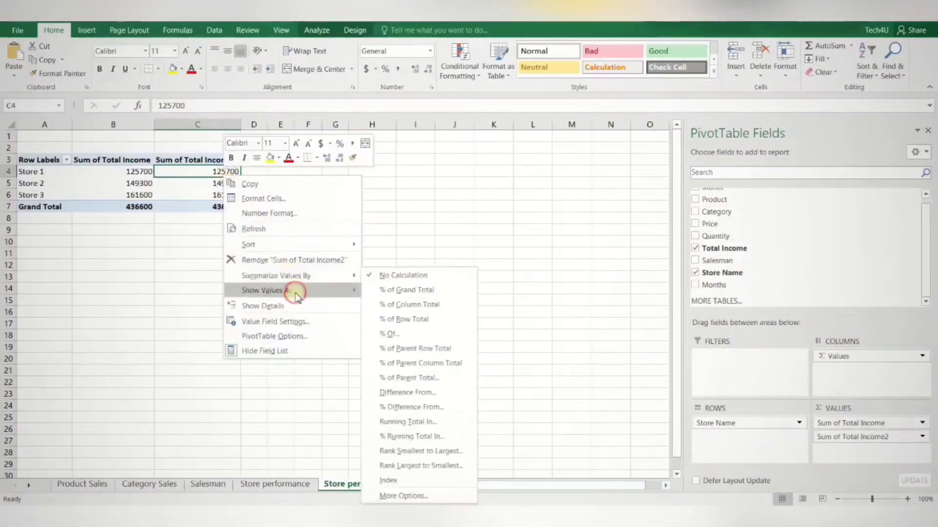
click(389, 291)
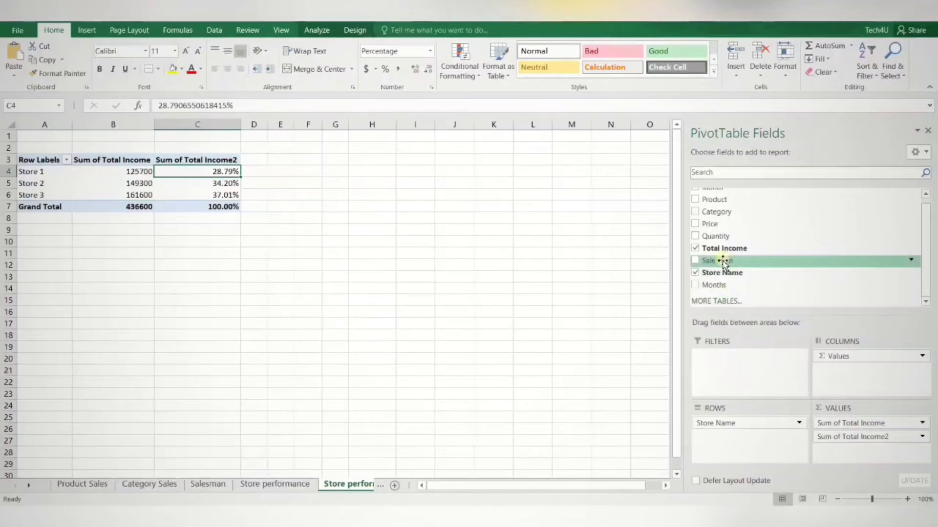
drag(723, 264, 725, 437)
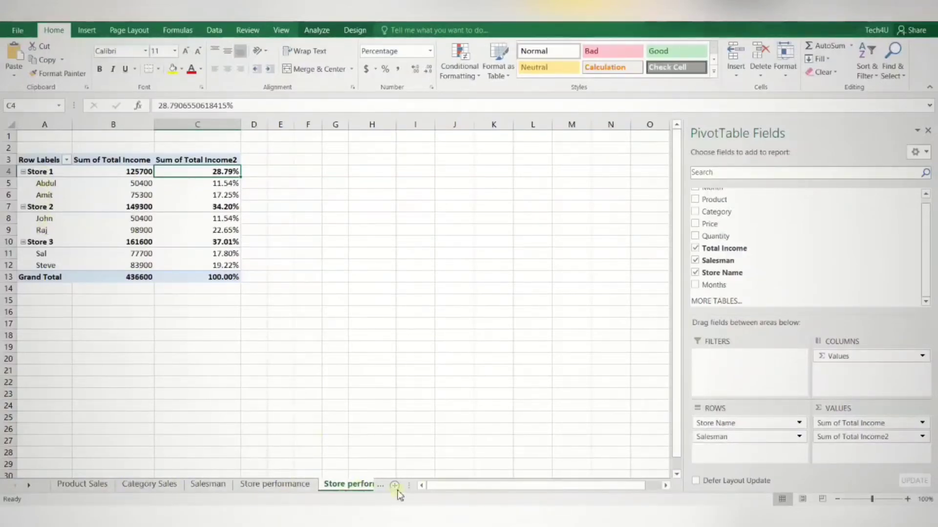
Check in Sales Data which store each salesman belongs to, and compare with the salesmen's shares in Store performance by Salesman.
drag(408, 485, 576, 471)
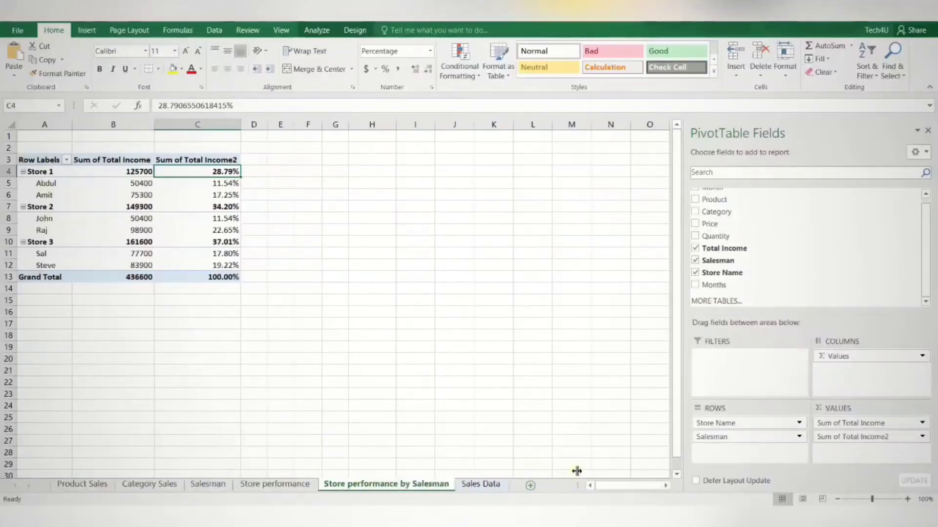
click(490, 484)
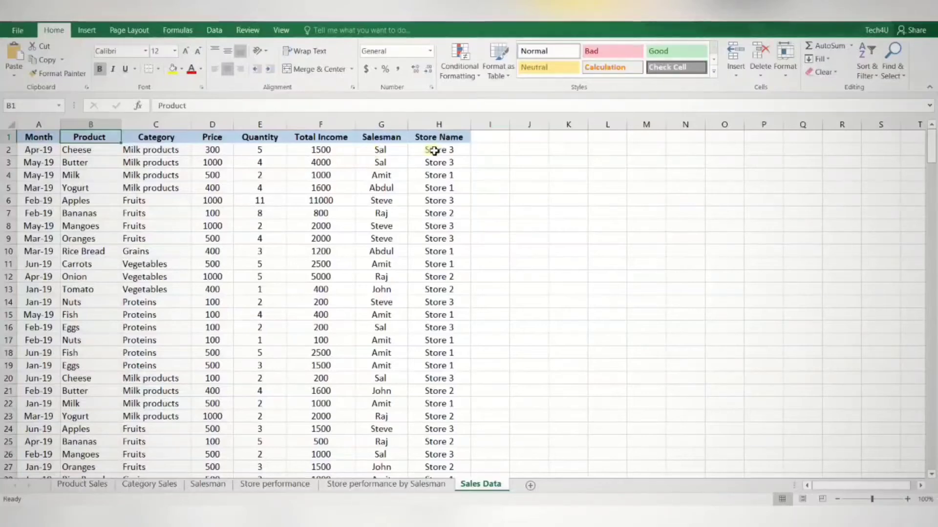
click(394, 179)
click(433, 177)
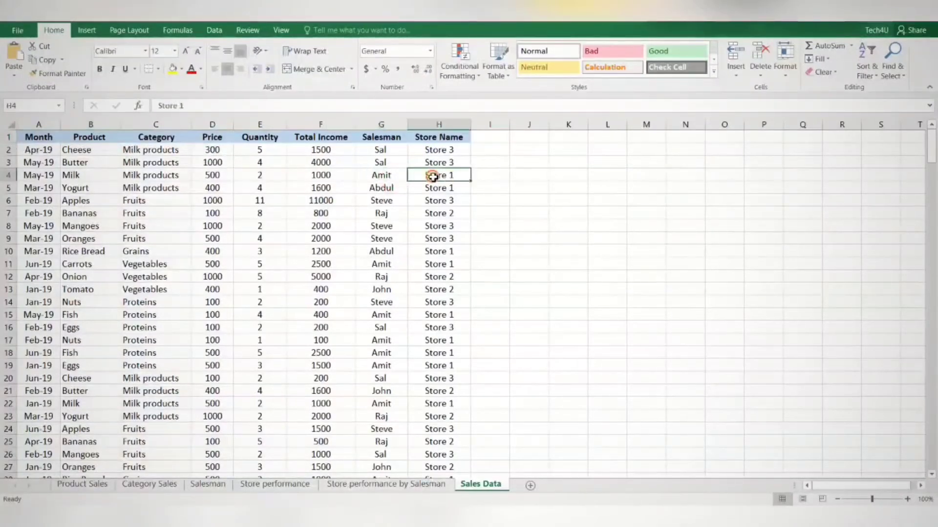
click(398, 213)
click(430, 214)
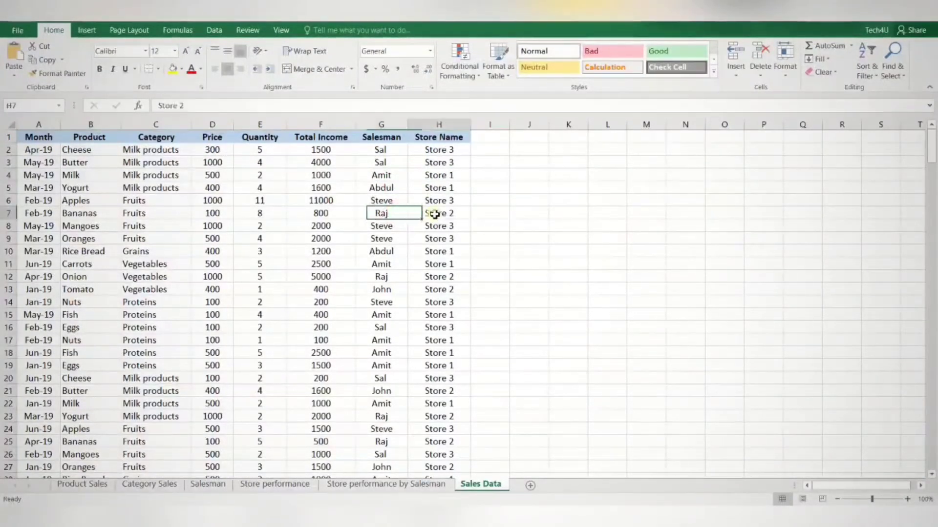
click(392, 391)
click(430, 391)
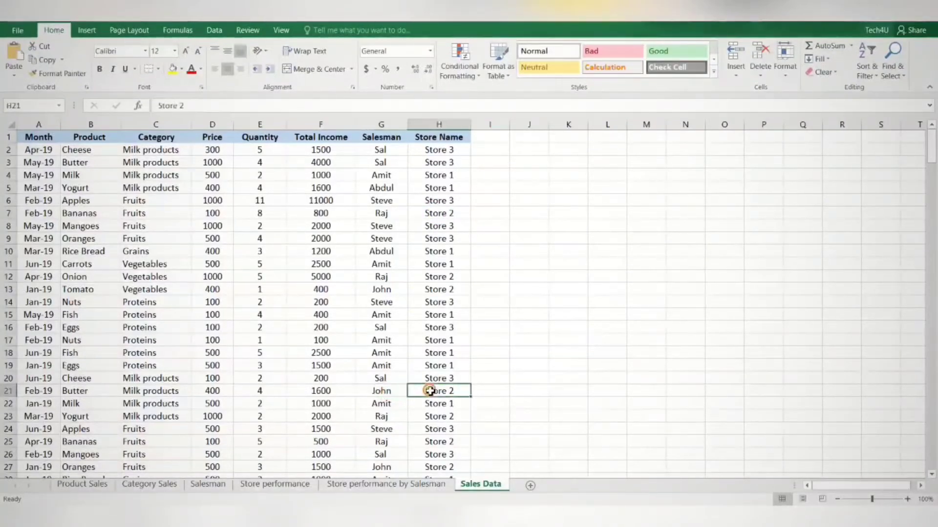
click(337, 484)
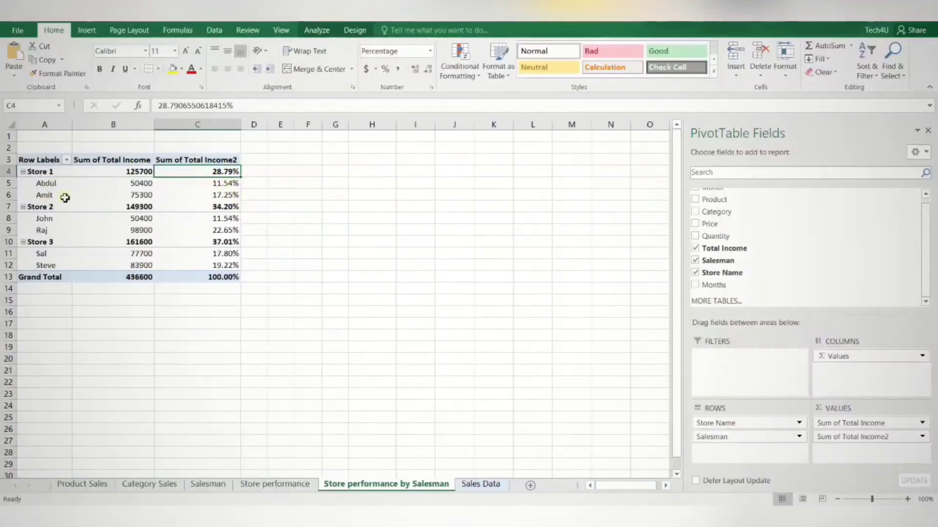
click(209, 195)
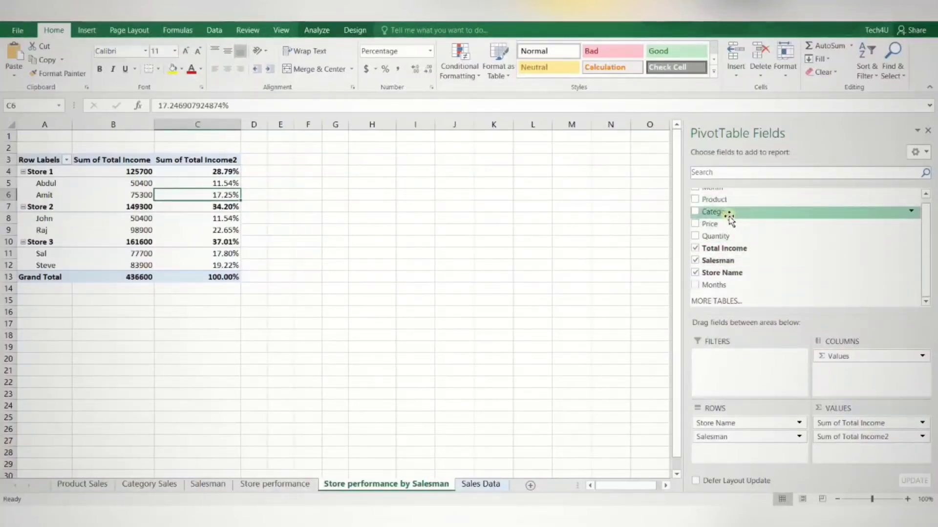
Nest Category under Salesman in the PivotTable rows and collapse Store 1, Store 2 and Store 3.
drag(728, 215, 752, 449)
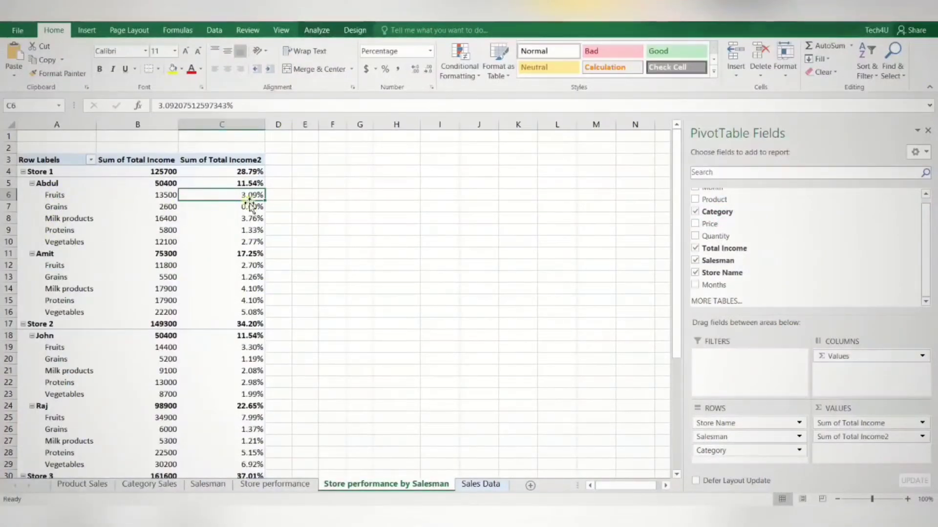
click(24, 173)
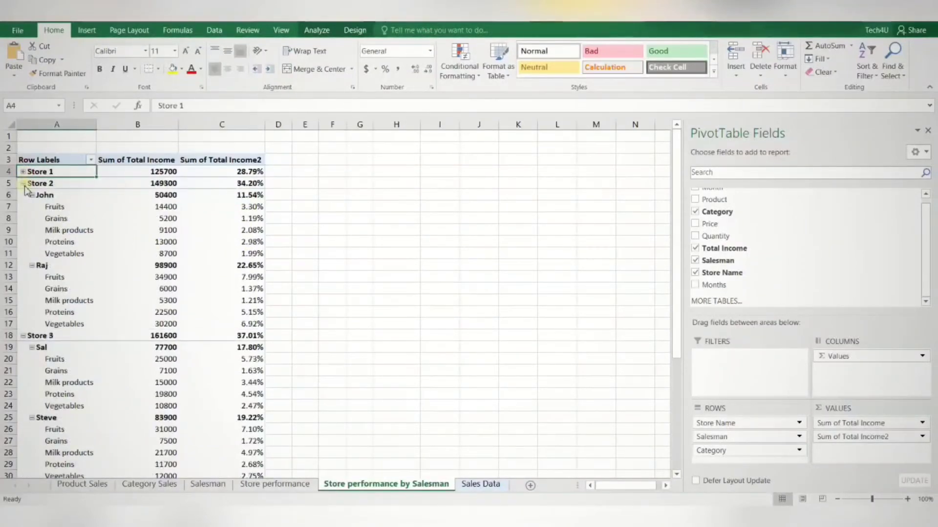
click(23, 184)
click(23, 195)
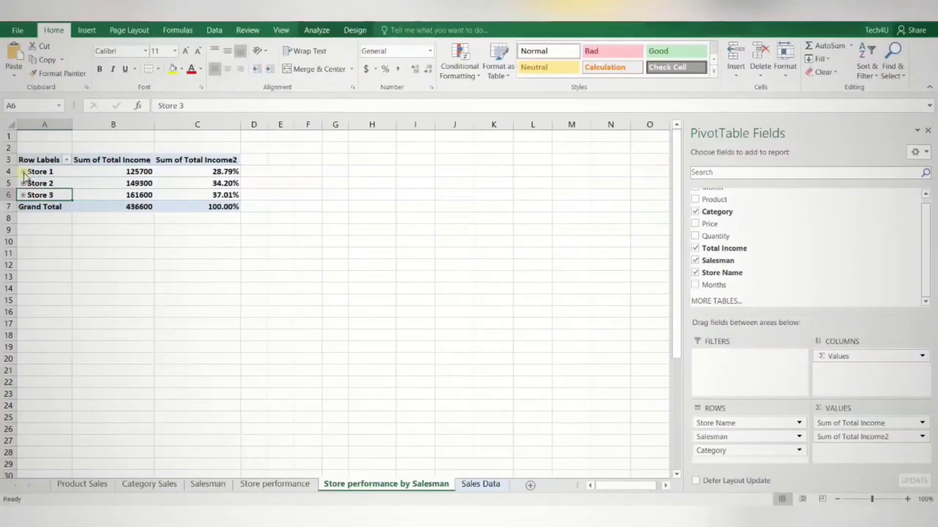
Expand Store 1, collapse both of its salesmen, and expand them again to show their category details.
click(23, 172)
click(32, 185)
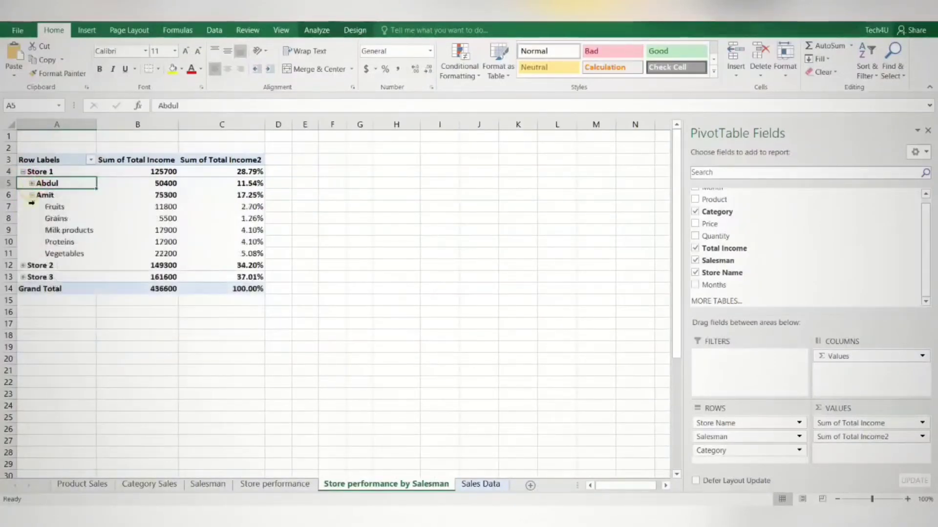
click(32, 196)
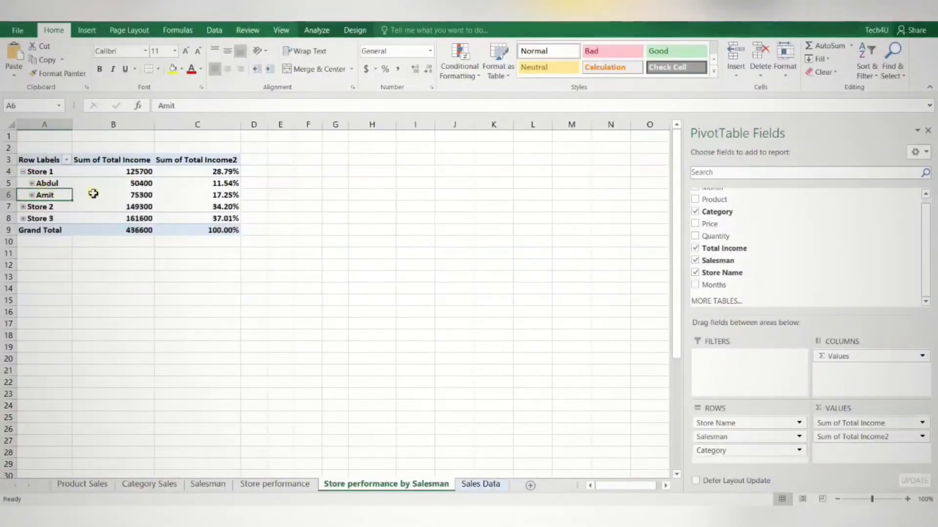
click(32, 184)
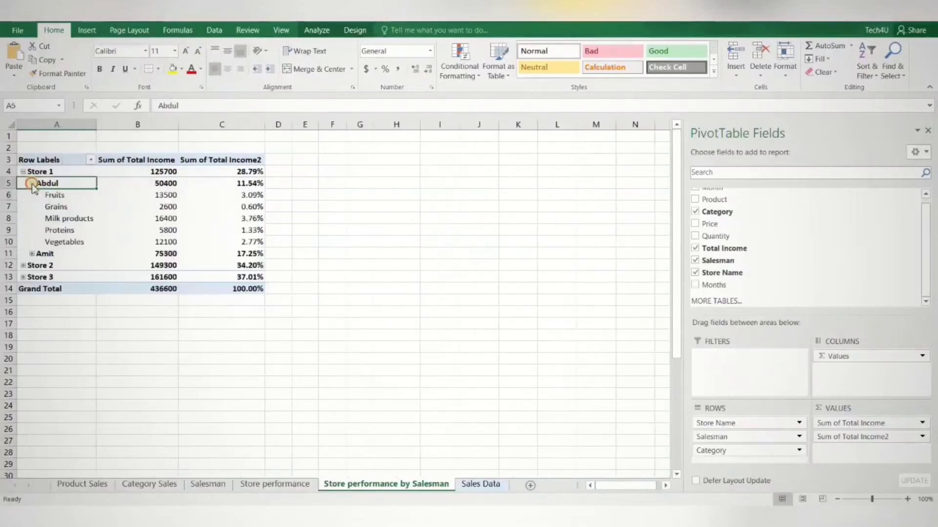
click(33, 254)
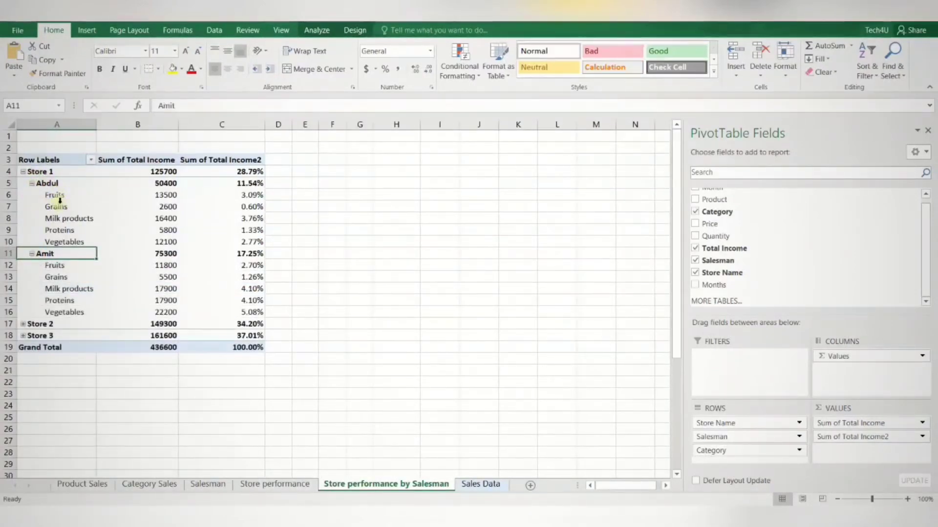
Examine the category incomes and percentages of both Store 1 salesmen to find each one's strongest category.
drag(248, 196, 248, 241)
click(248, 221)
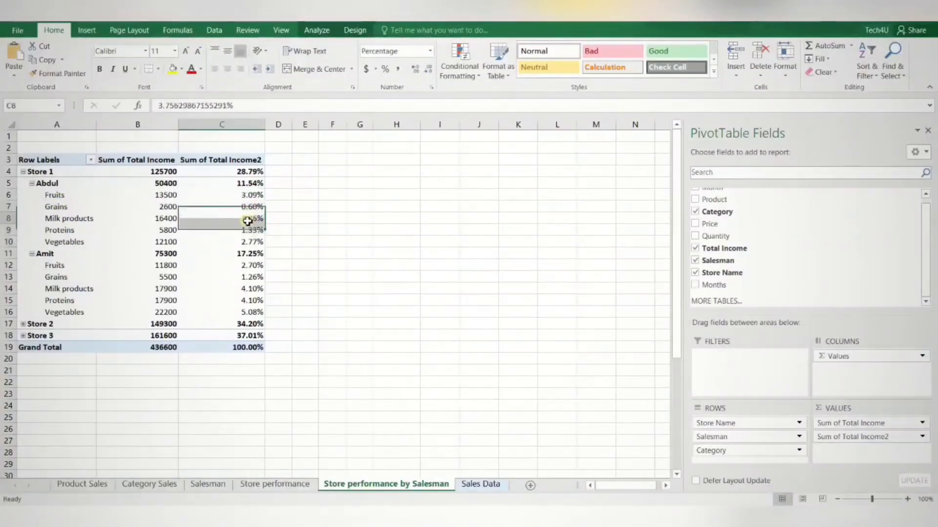
drag(98, 227, 234, 226)
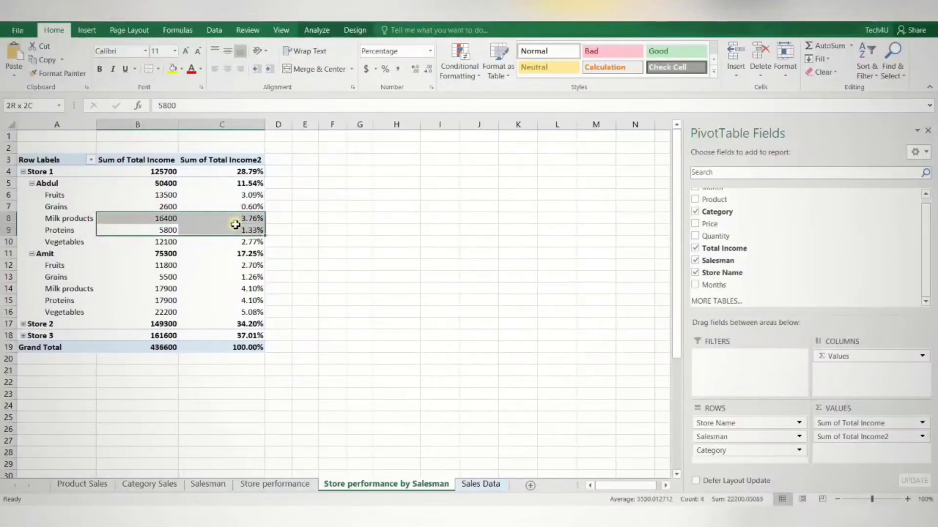
click(244, 220)
drag(93, 219, 222, 219)
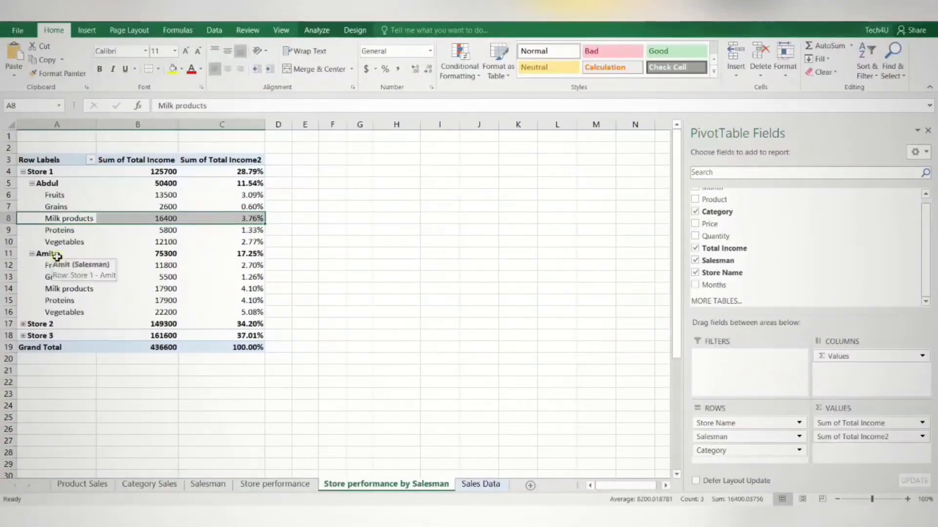
drag(241, 313, 121, 300)
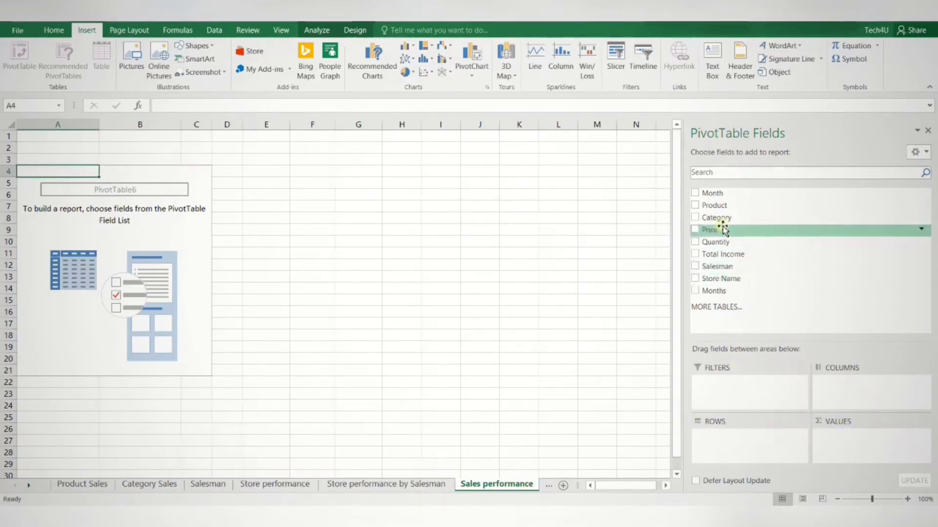
Build the Sales performance PivotTable with Product as rows, Store Name as columns and the sum of Total Income as values, and review its labels.
drag(721, 211, 754, 444)
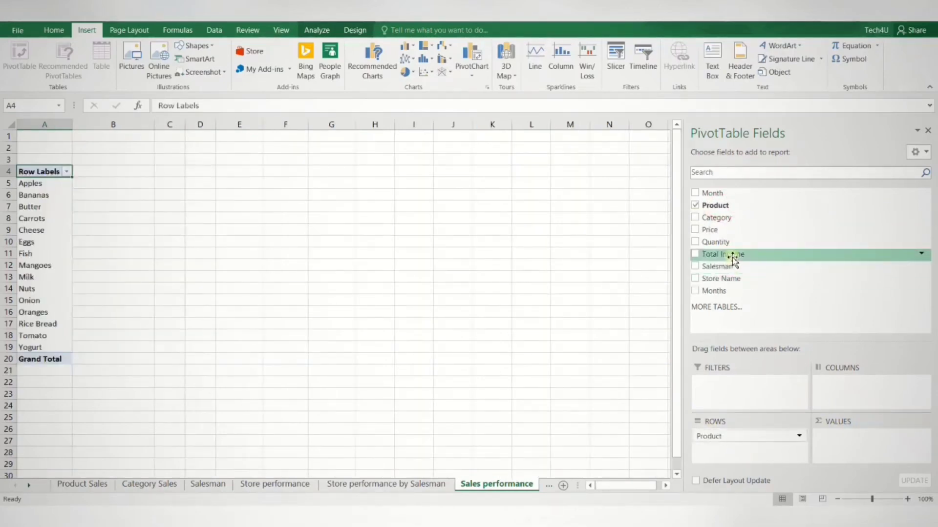
drag(731, 256, 864, 439)
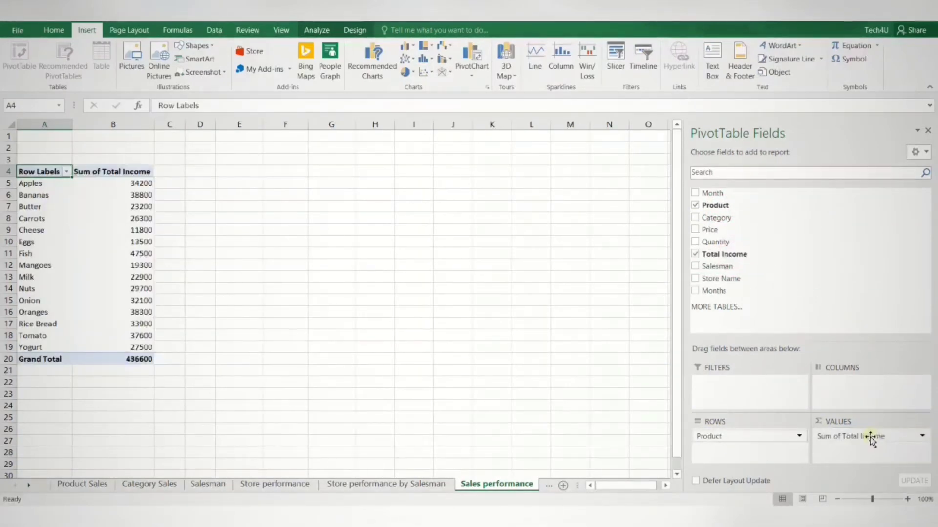
drag(731, 280, 856, 387)
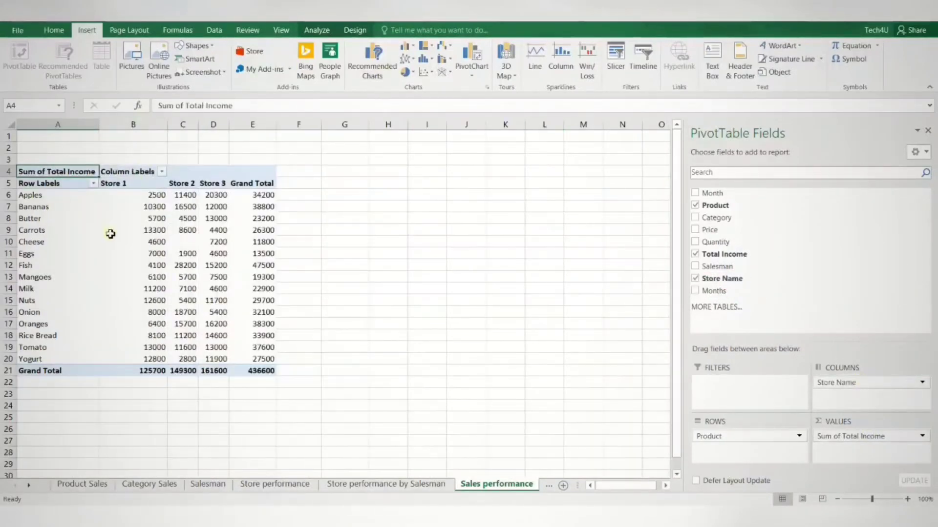
drag(55, 195, 50, 352)
click(126, 184)
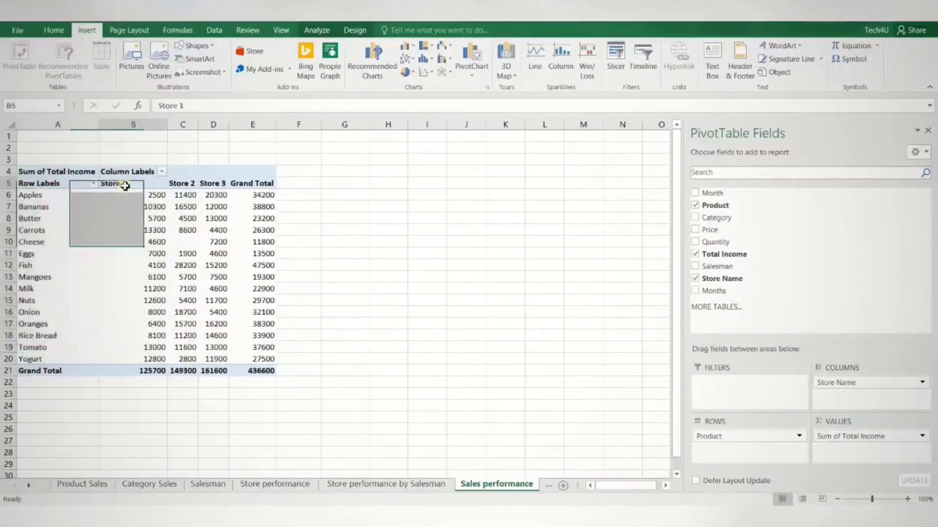
click(184, 184)
click(213, 185)
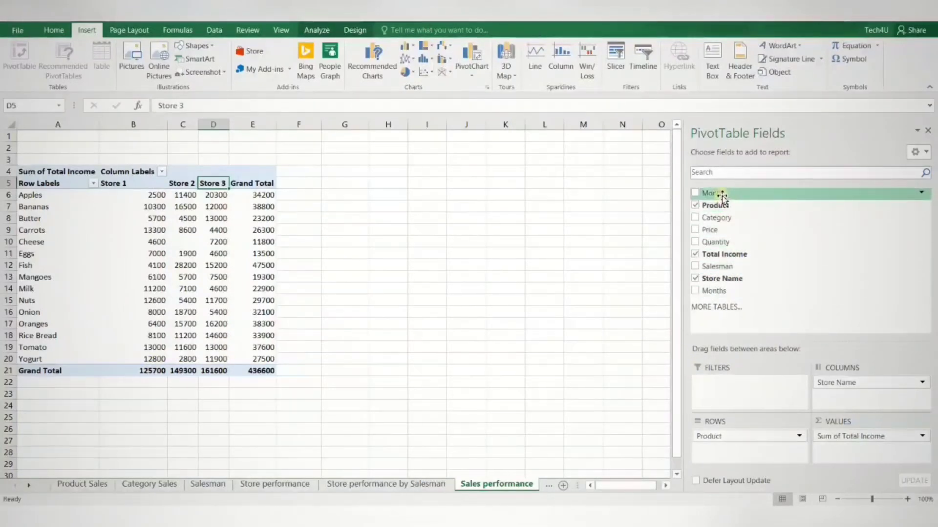
Add Months as a report filter on the Sales performance PivotTable, allow multiple items, and show only Jun.
drag(722, 195, 730, 386)
click(164, 148)
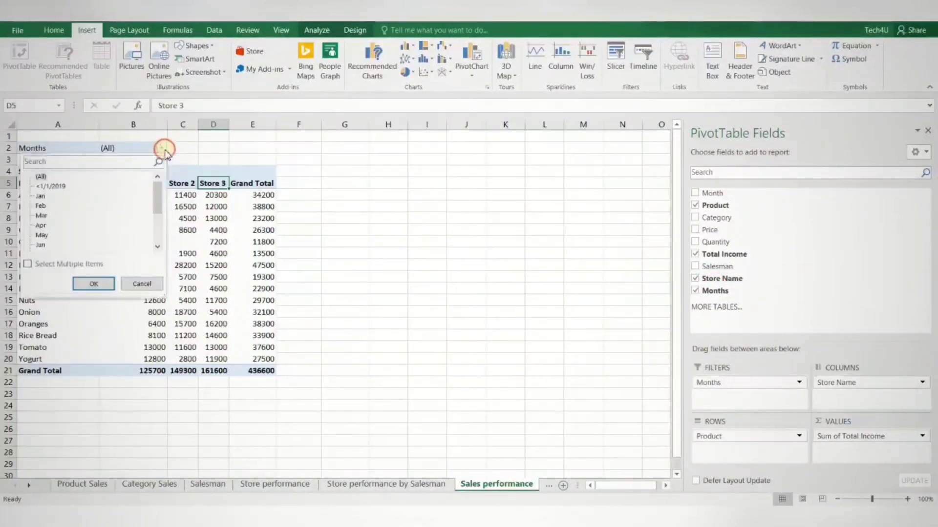
click(28, 264)
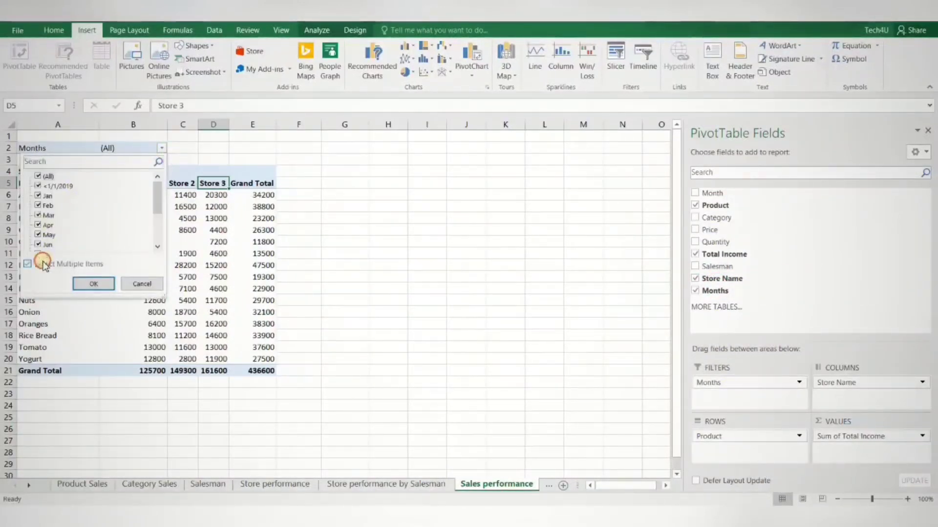
click(38, 176)
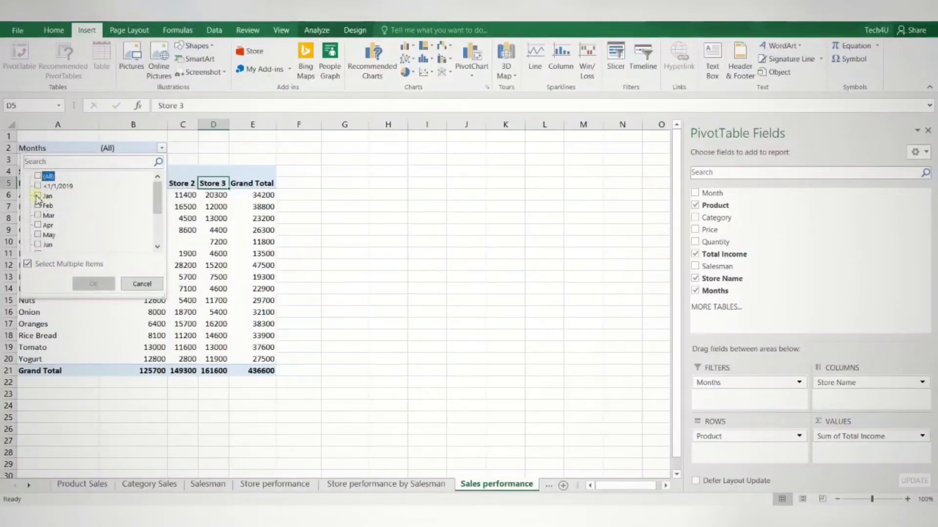
click(38, 244)
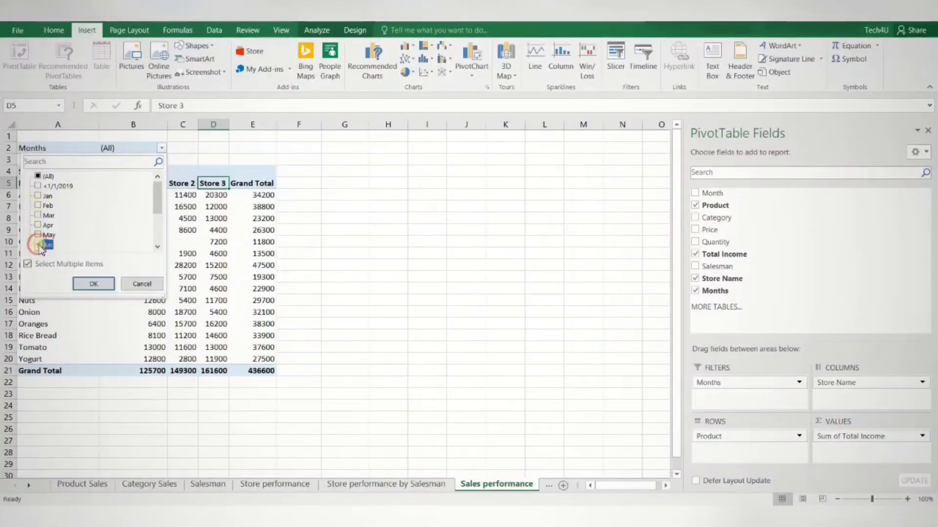
click(96, 287)
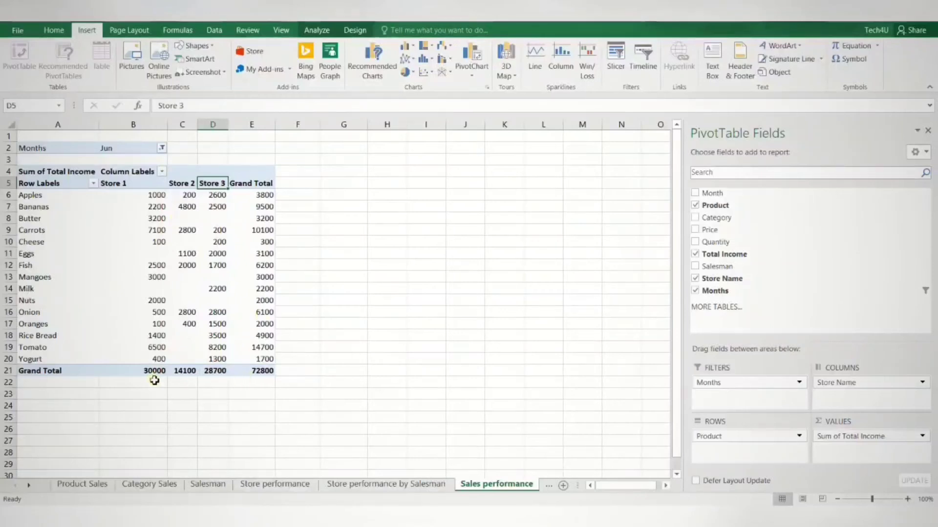
Extend the Months filter to include Apr and May along with Jun.
click(162, 149)
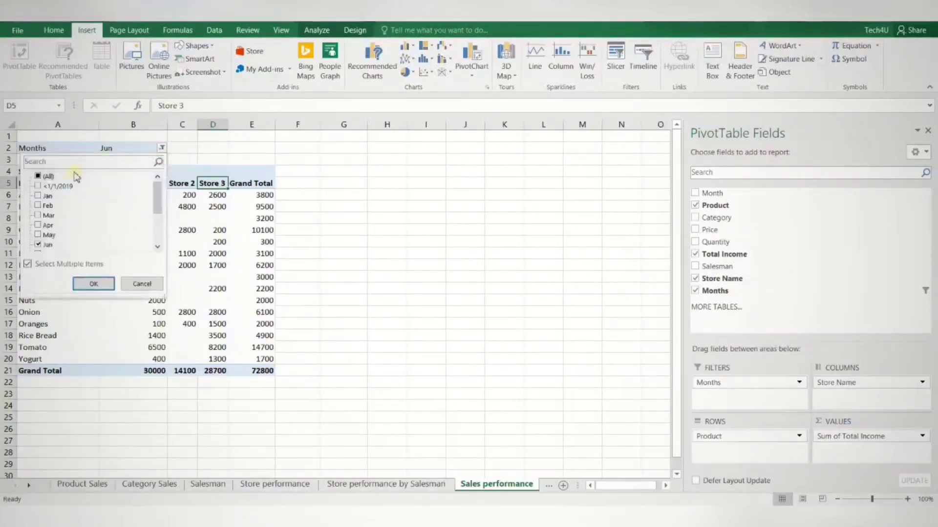
click(39, 236)
click(38, 226)
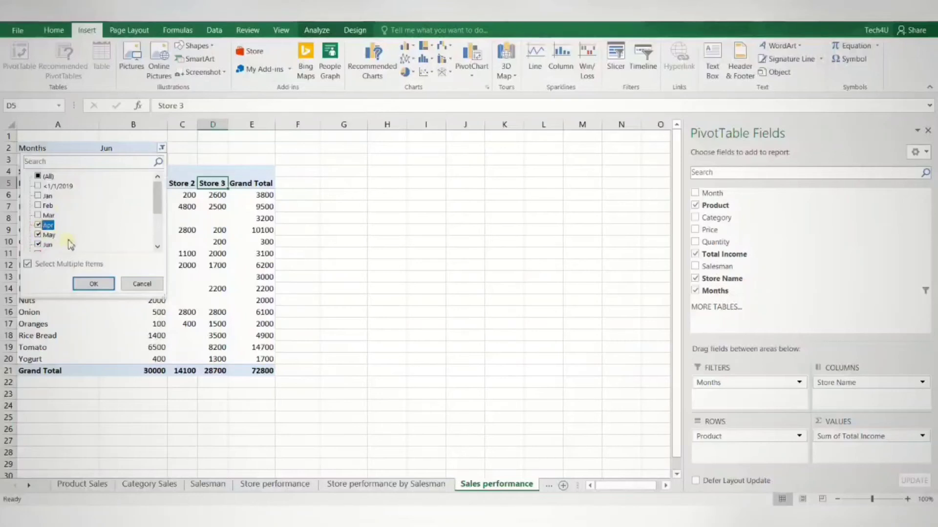
click(94, 283)
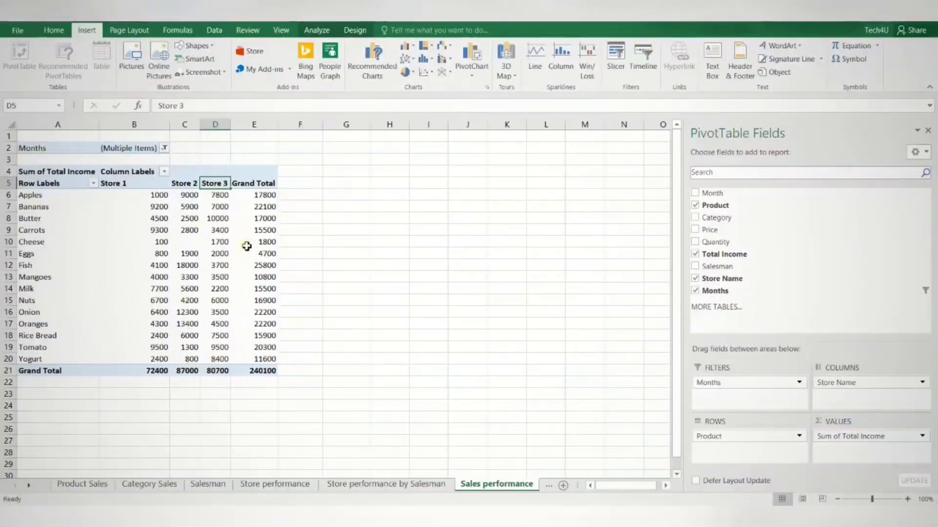
Reset the Months filter to show all months.
click(165, 148)
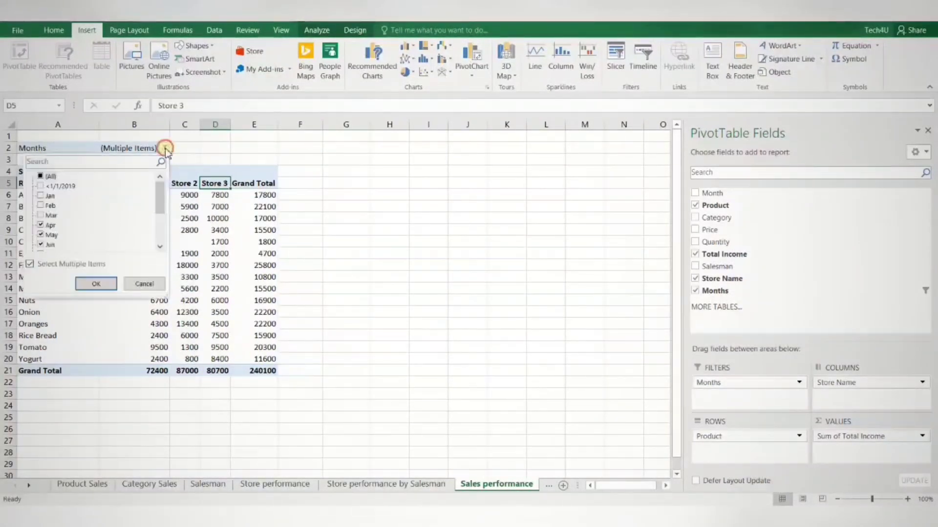
click(41, 176)
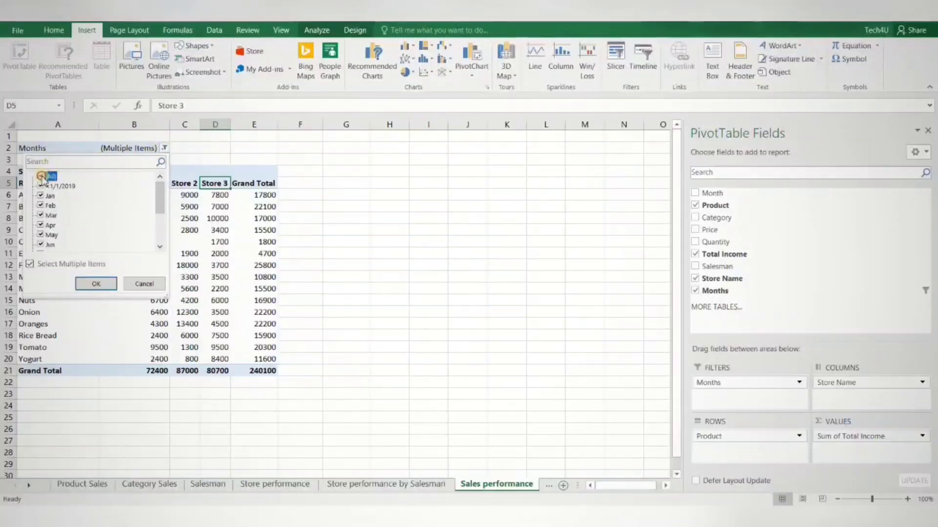
click(96, 283)
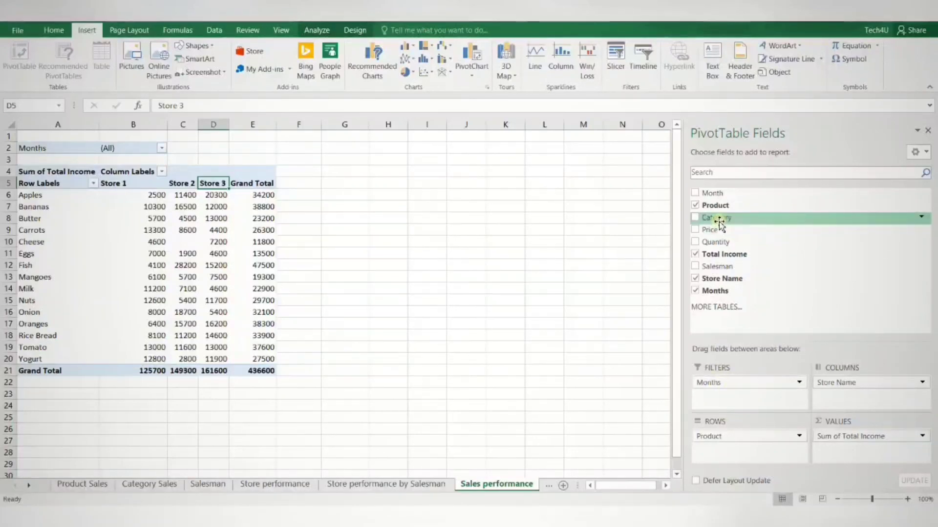
Add Category as a second report filter below Months and review the Months filter with all months kept selected.
drag(718, 220, 753, 398)
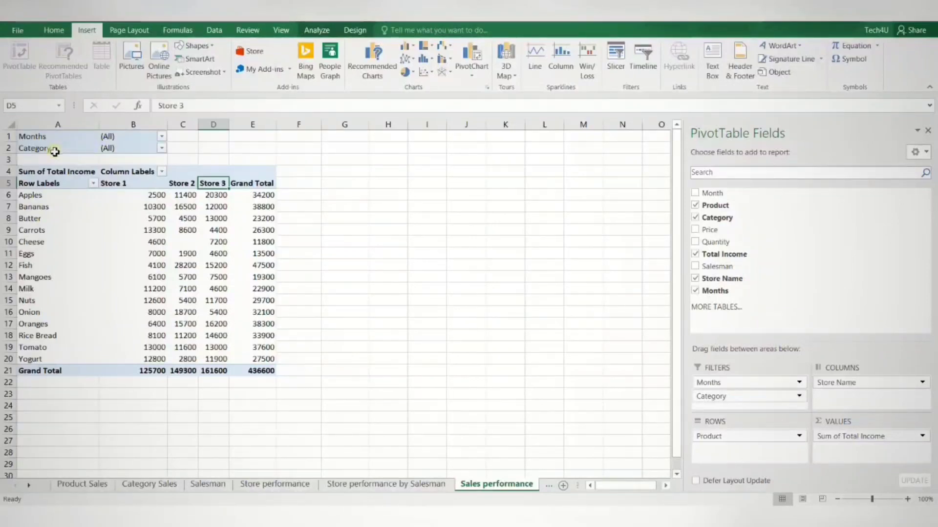
click(162, 137)
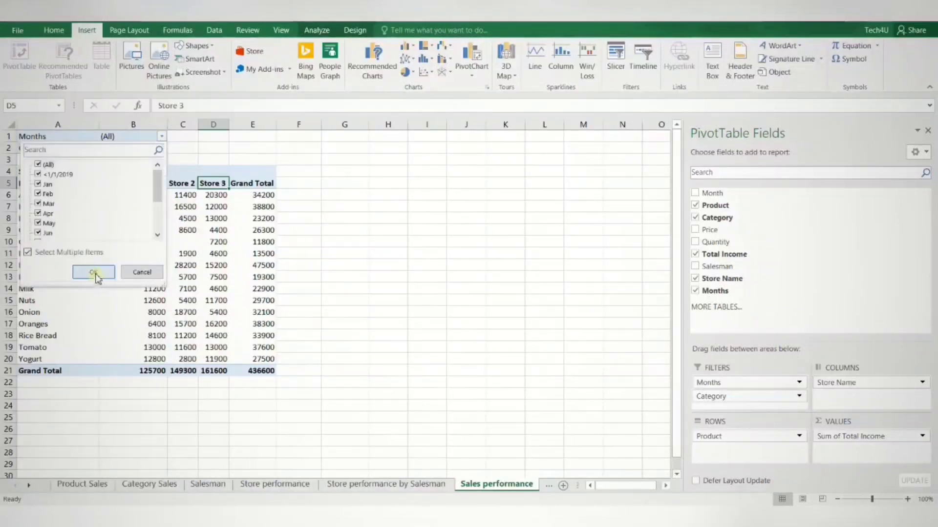
click(94, 273)
Filter the PivotTable by Category so that only Vegetables is selected.
click(163, 149)
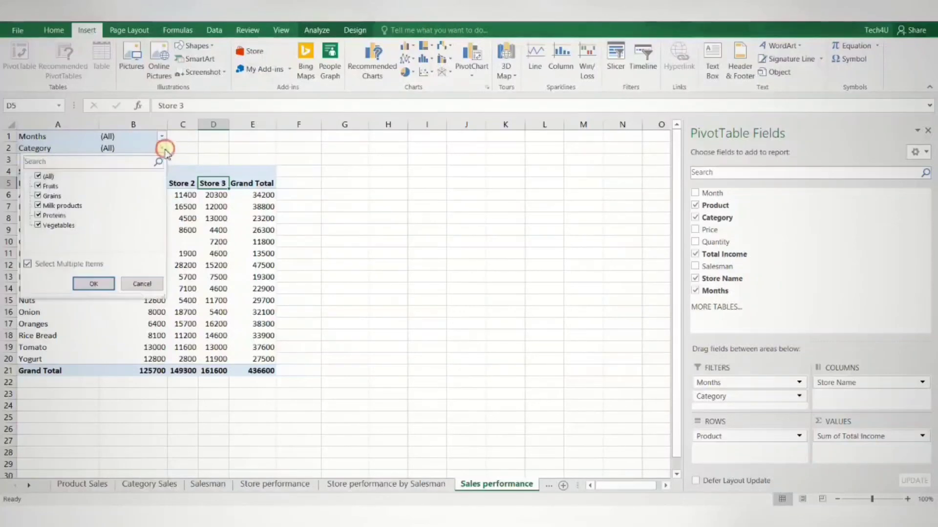
click(36, 264)
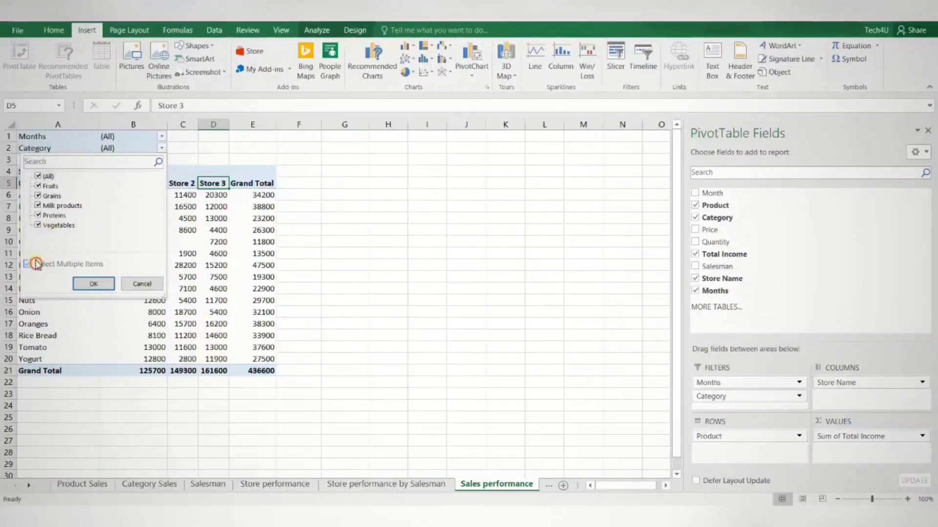
click(37, 176)
click(39, 225)
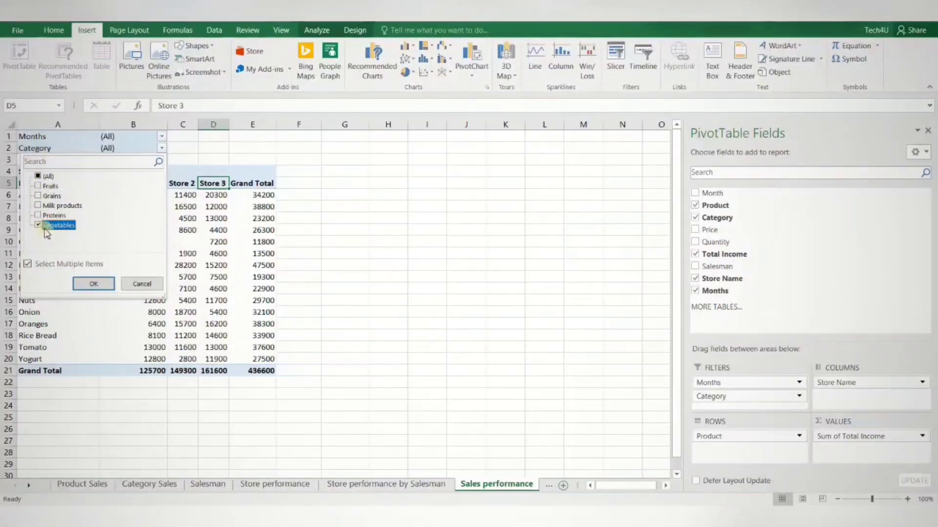
click(94, 284)
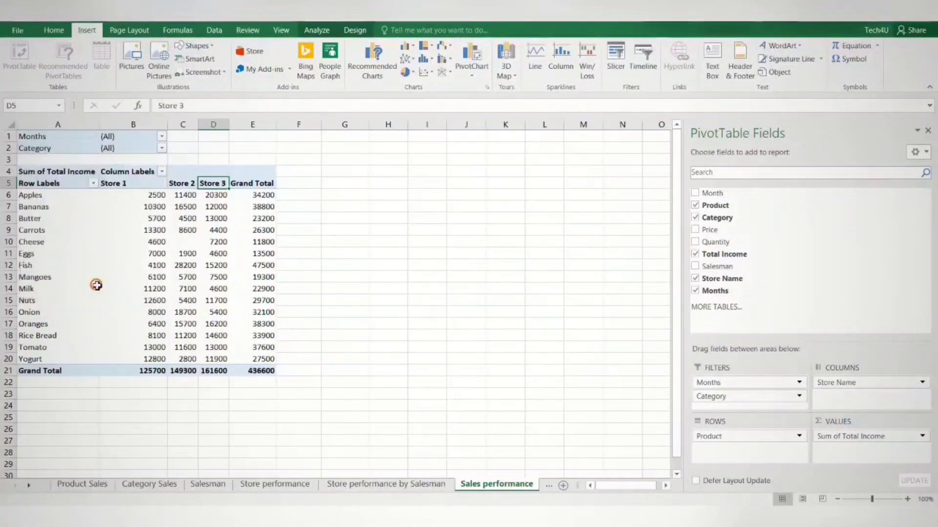